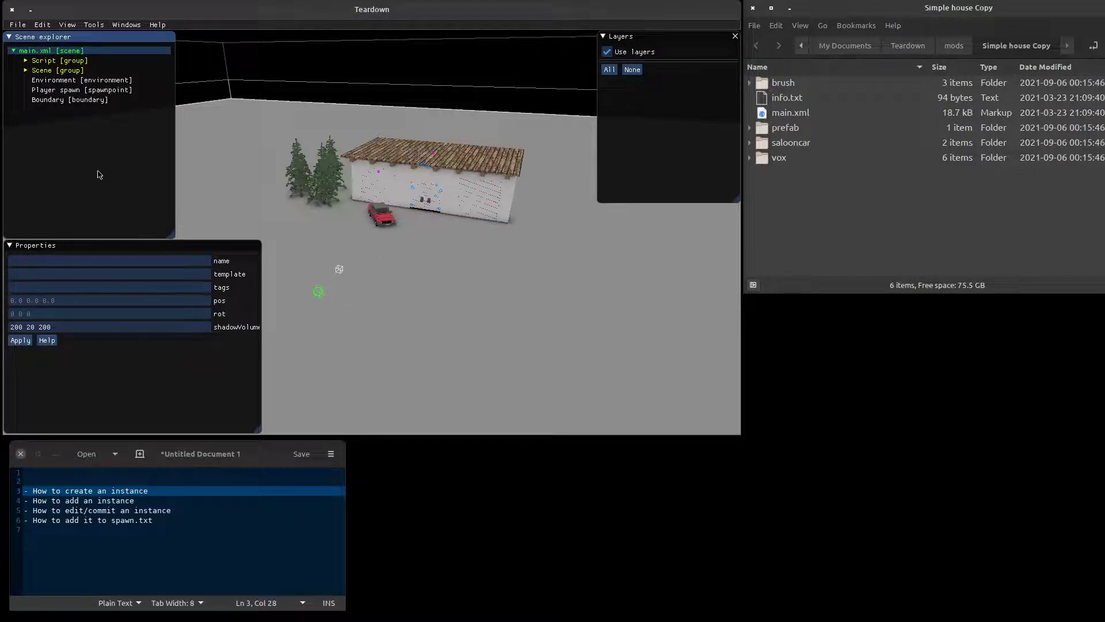
Step: Add a new voxbox to the scene and set its size to 5 5 5
right_click(62, 53)
mouse_move(103, 222)
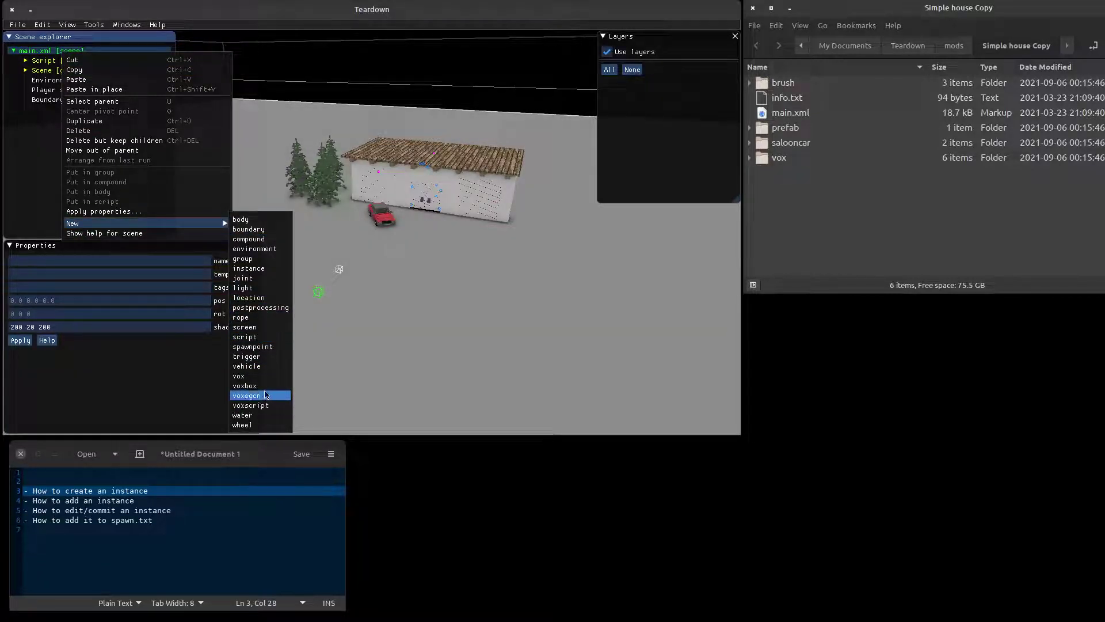
left_click(247, 385)
mouse_move(409, 269)
middle_mouse_down()
mouse_move(493, 253)
mouse_move(461, 265)
middle_mouse_up()
scroll(388, 237, "up", 5)
middle_click_drag(388, 237, 399, 295)
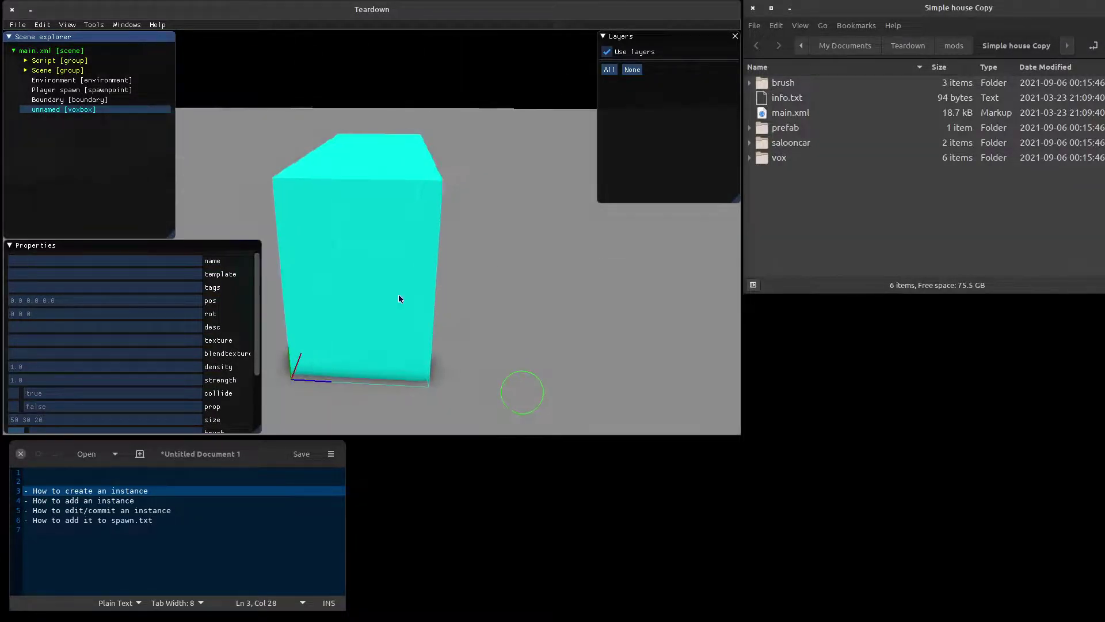
scroll(152, 367, "down", 3)
left_click(14, 331)
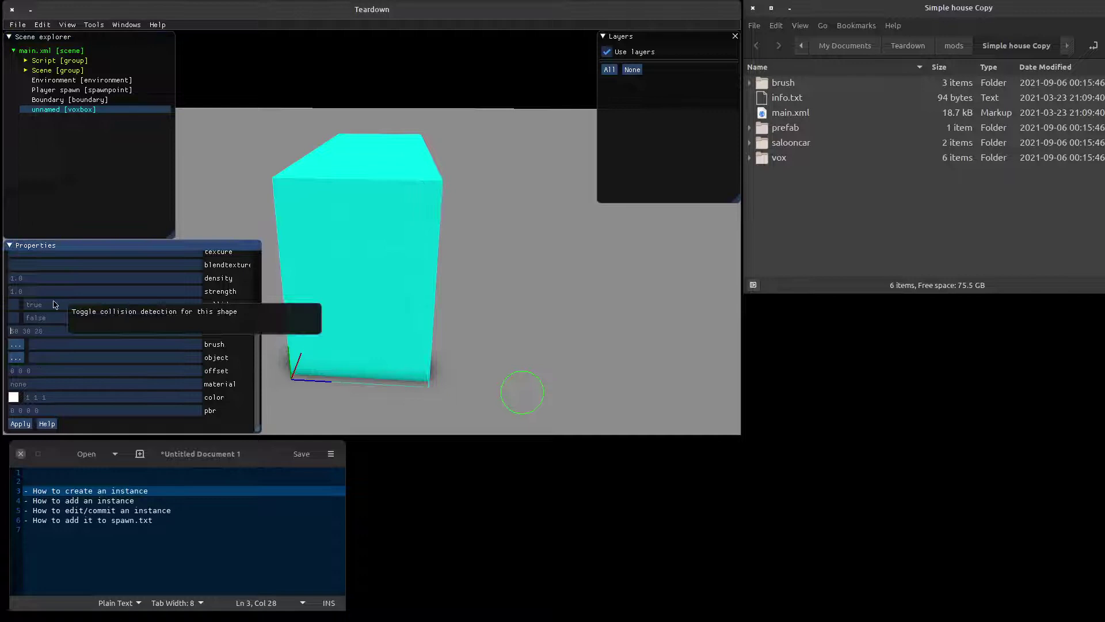
key("ctrl+a")
type("5 5 5")
key("Return")
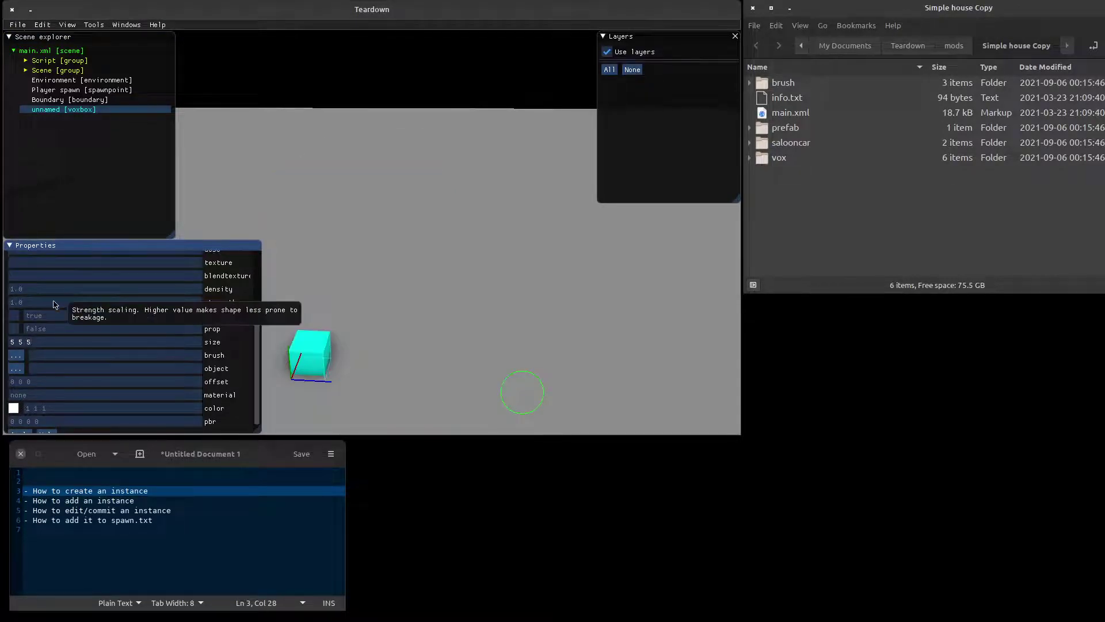
Step: Colour the box dark red (0.66 0.11 0.11) and frame it in the view
left_click(13, 408)
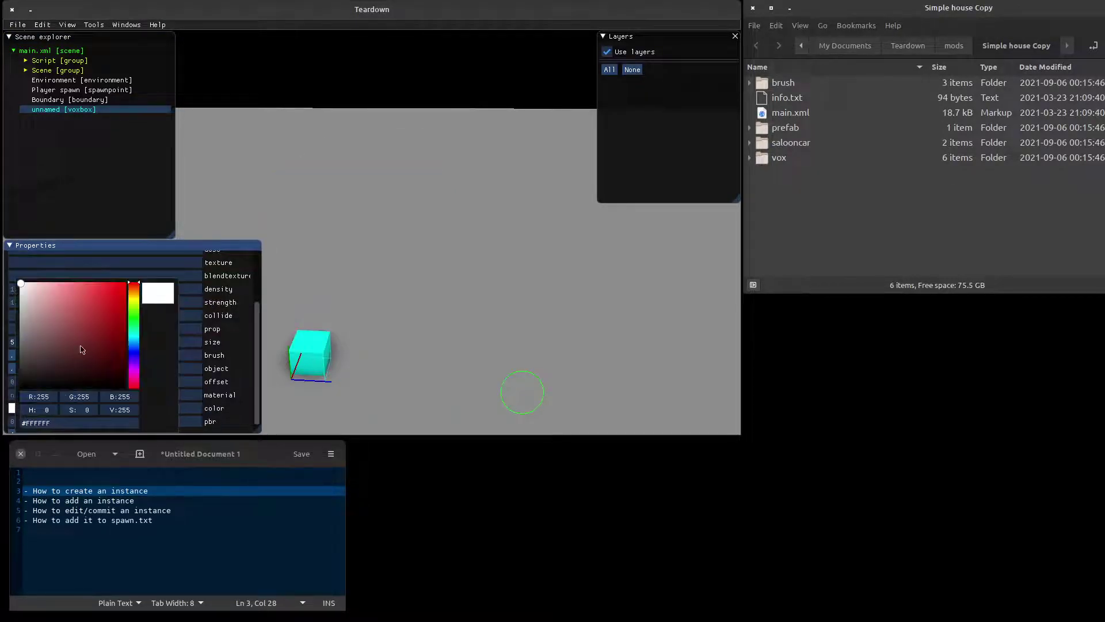
left_click(108, 318)
left_click(117, 148)
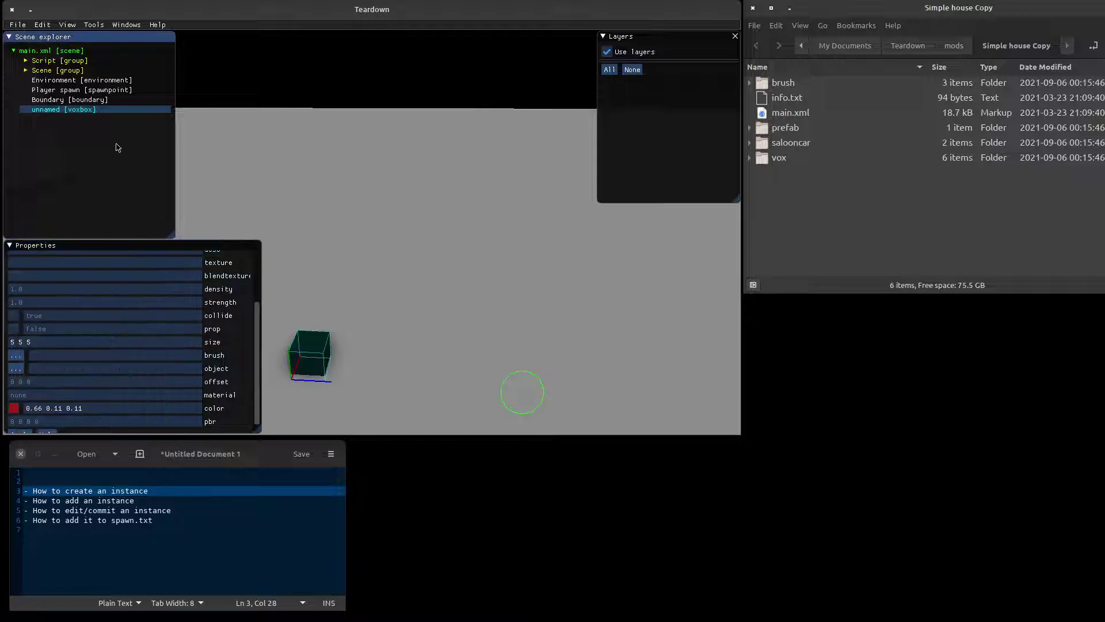
key("f")
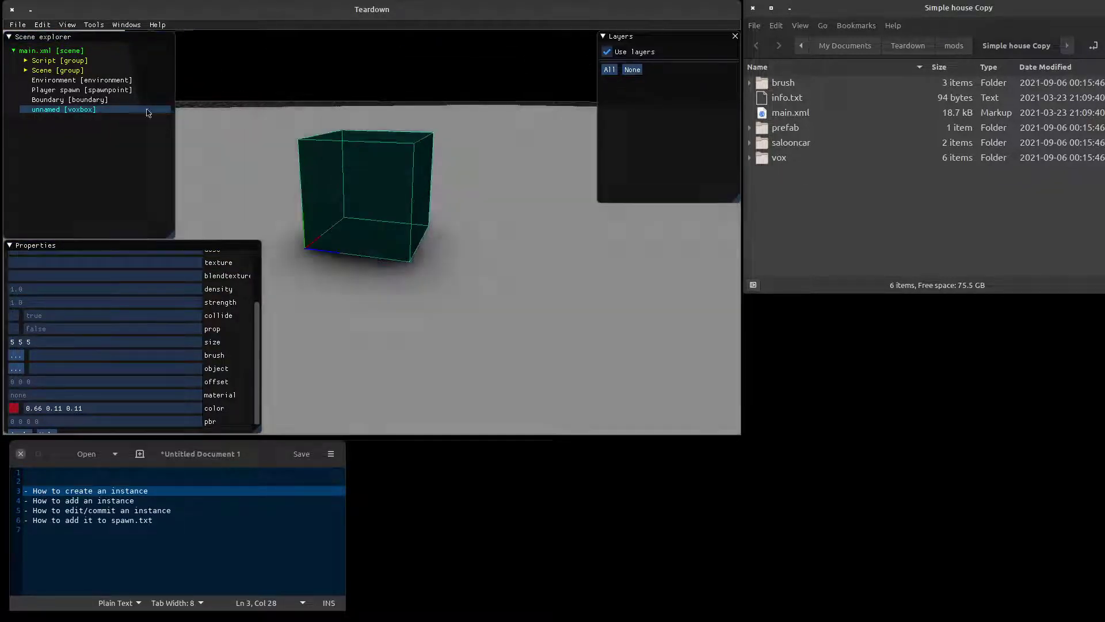
Step: Wrap the red voxbox in a new unnamed group at 2.0 2.0 2.0 and select that group
right_click(86, 109)
mouse_move(130, 279)
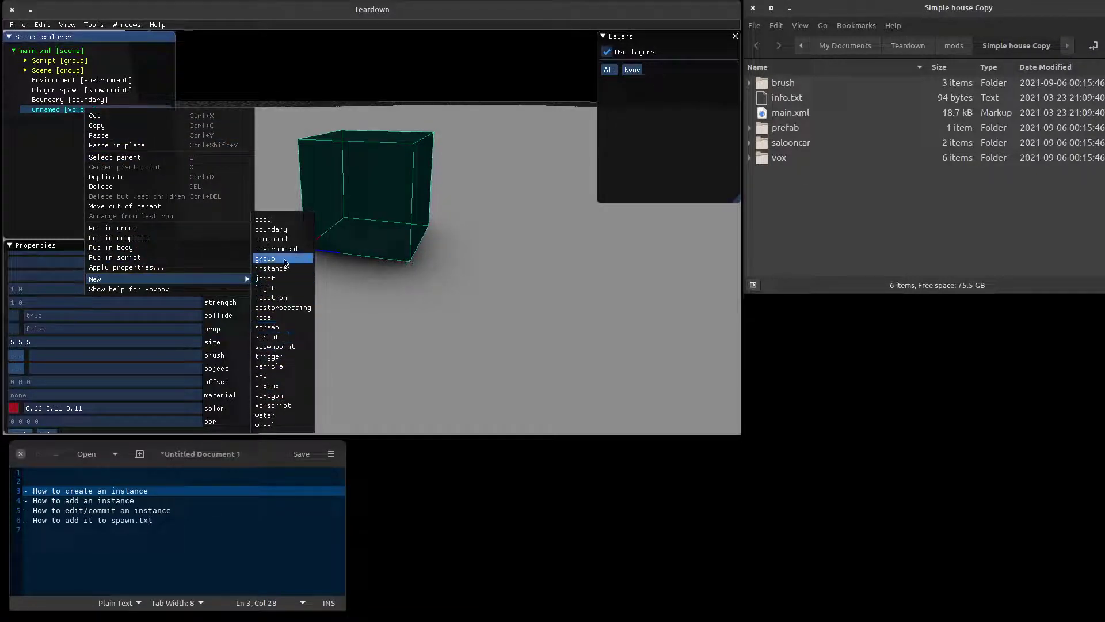
left_click(155, 229)
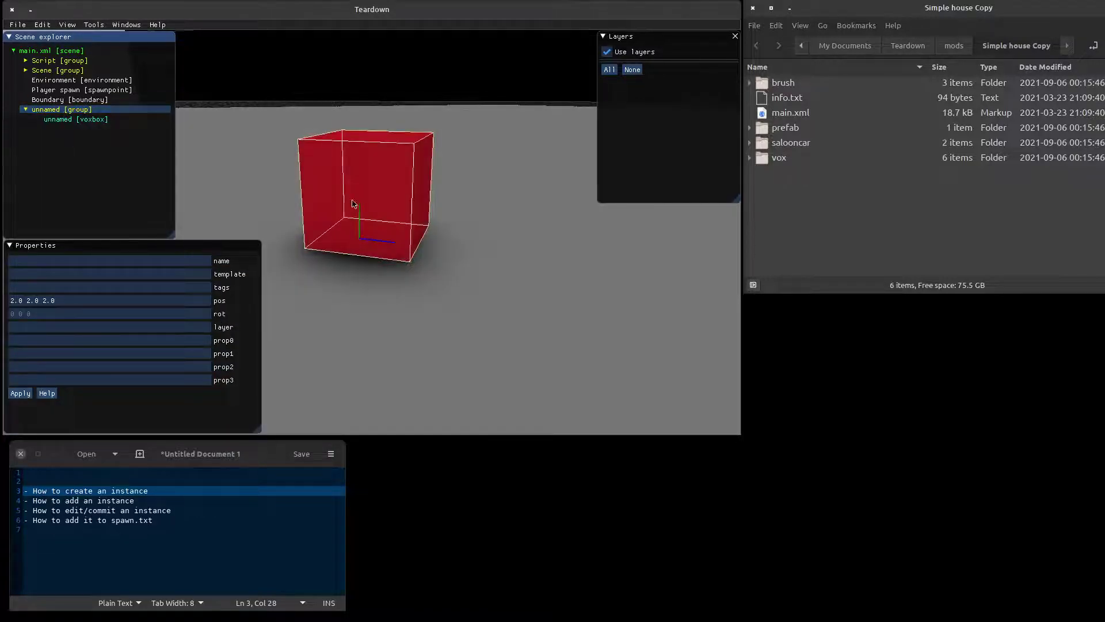
right_click_drag(356, 213, 325, 213)
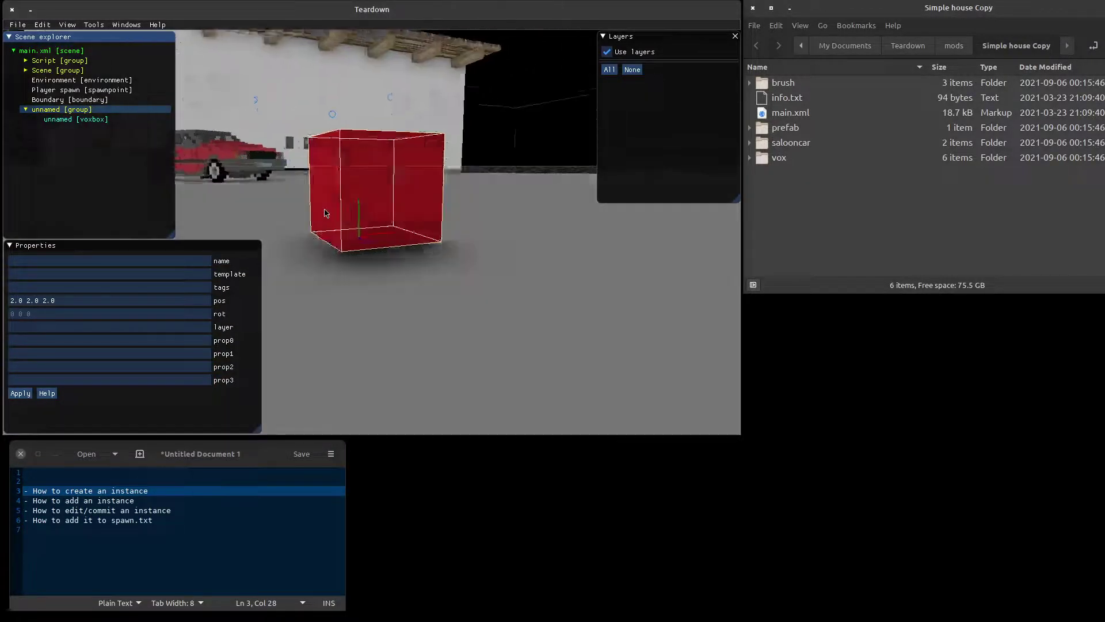
left_click(92, 119)
right_click_drag(358, 202, 399, 235)
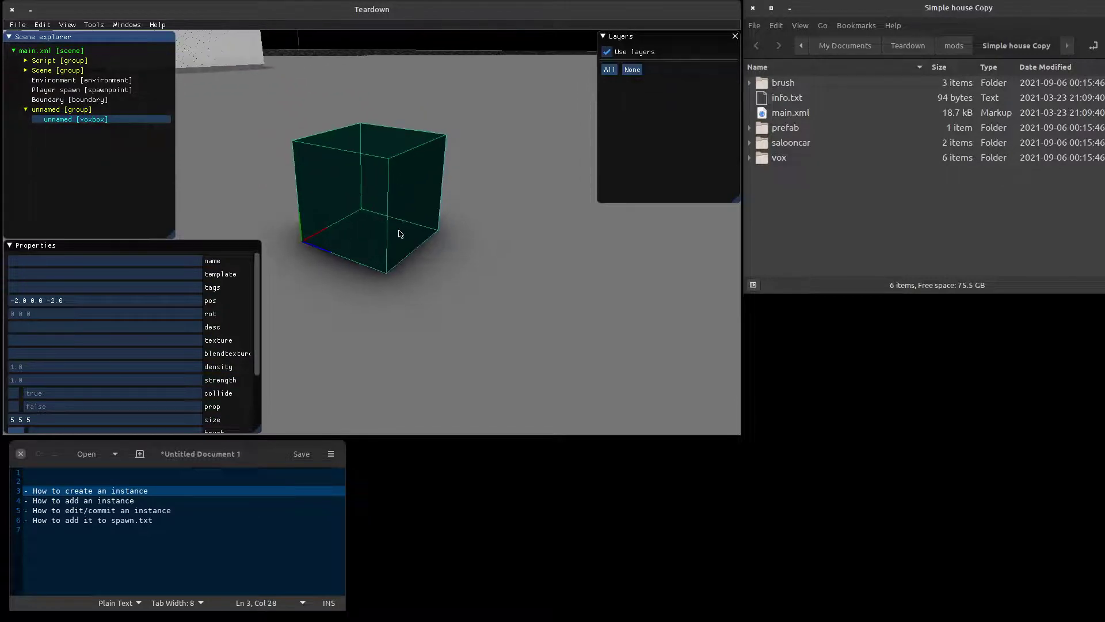
left_click(59, 110)
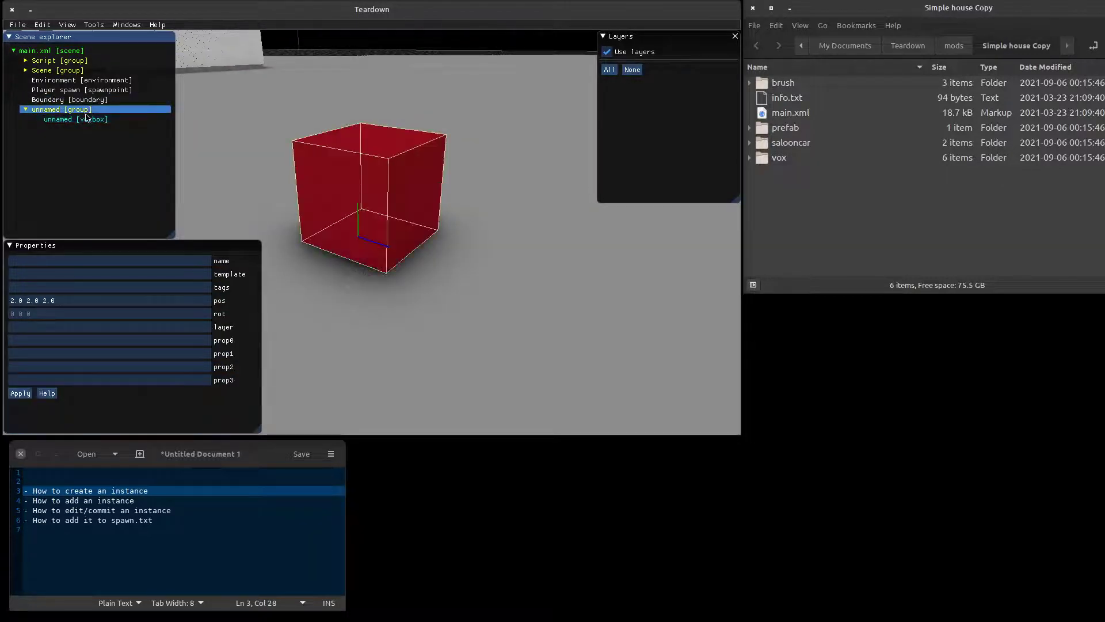
Step: Convert the box group to a new prefab, with MOD folders shown in the Save prefab dialog
right_click(75, 110)
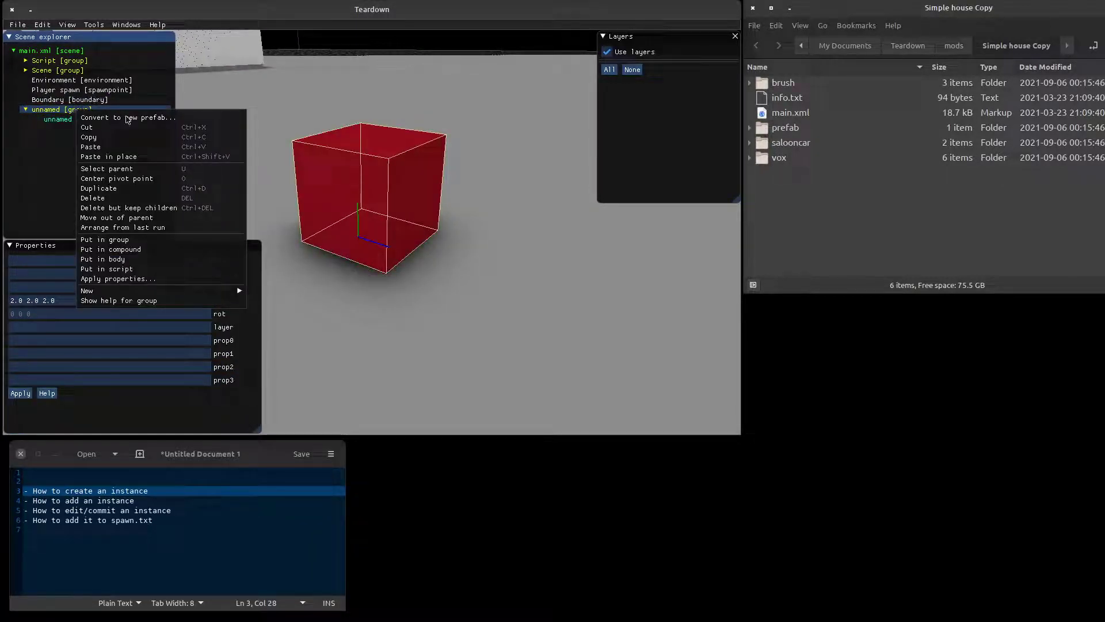
left_click(119, 118)
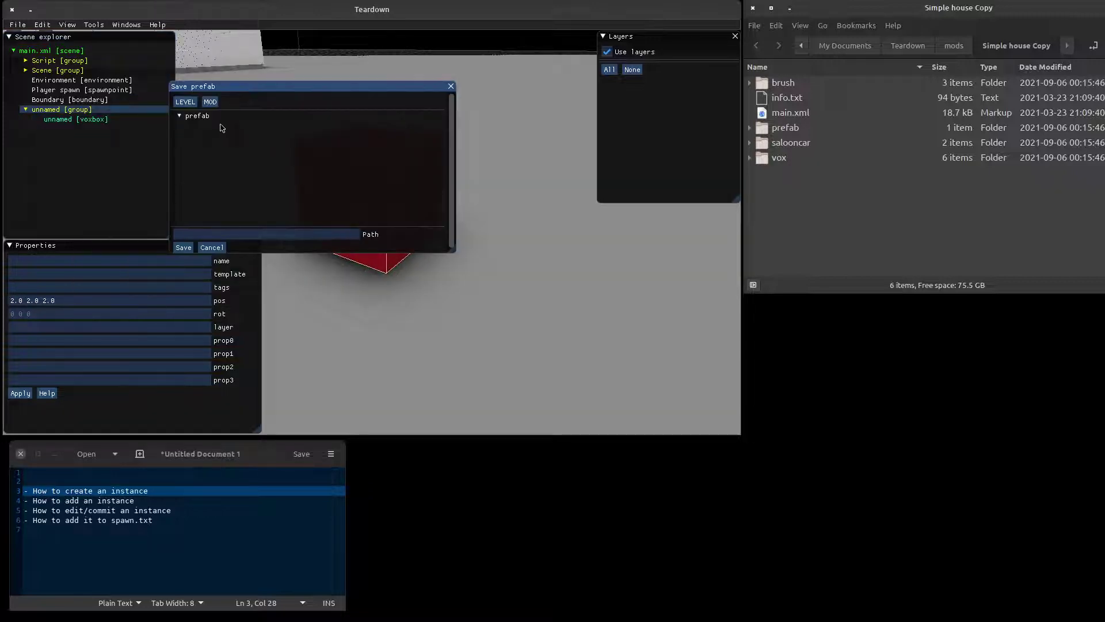
left_click(210, 102)
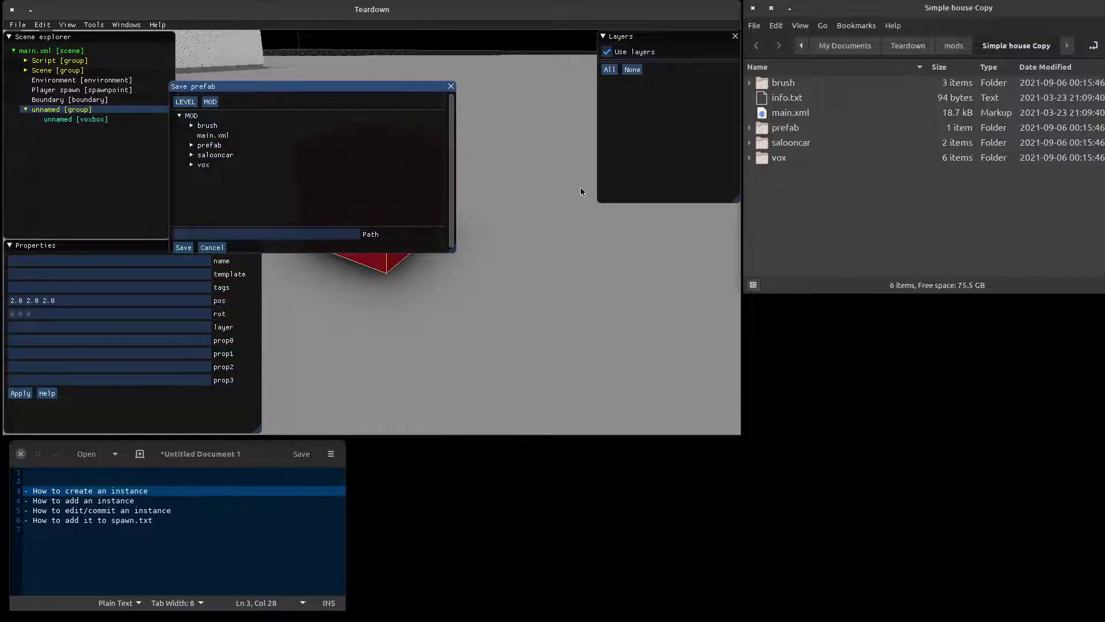
Step: Make a new empty folder in the mod directory named myprefabs
right_click(782, 203)
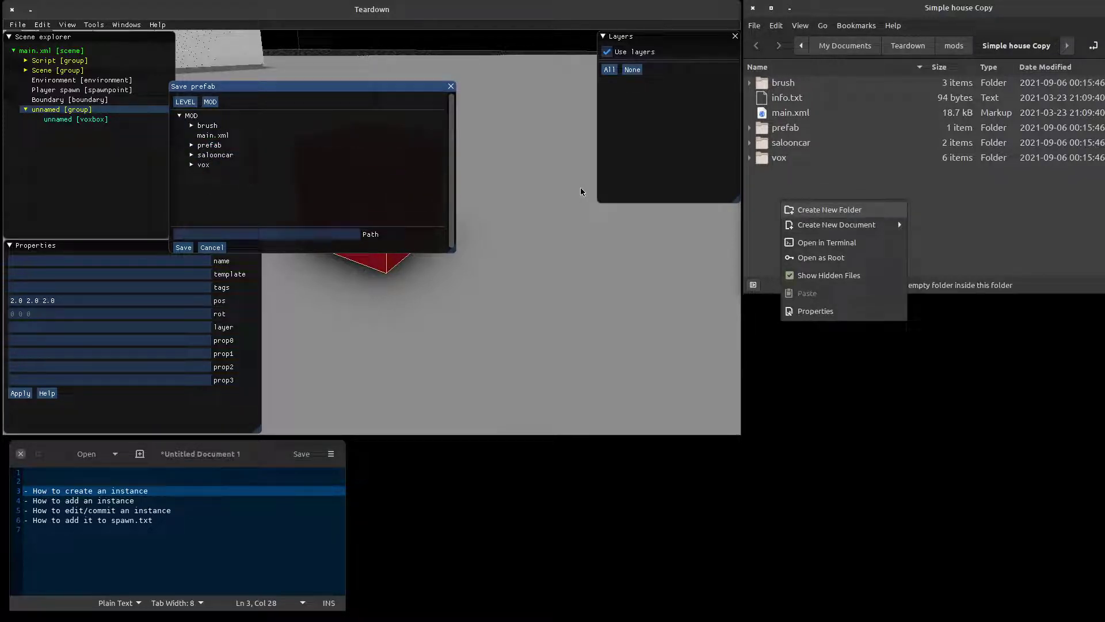
left_click(806, 210)
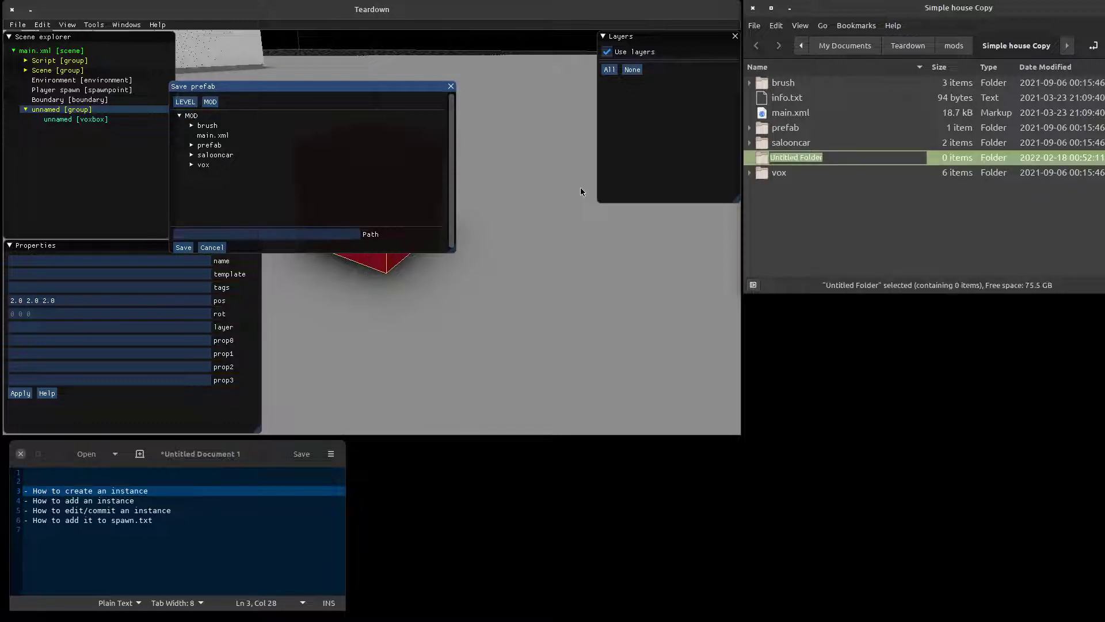
type("myprefabs")
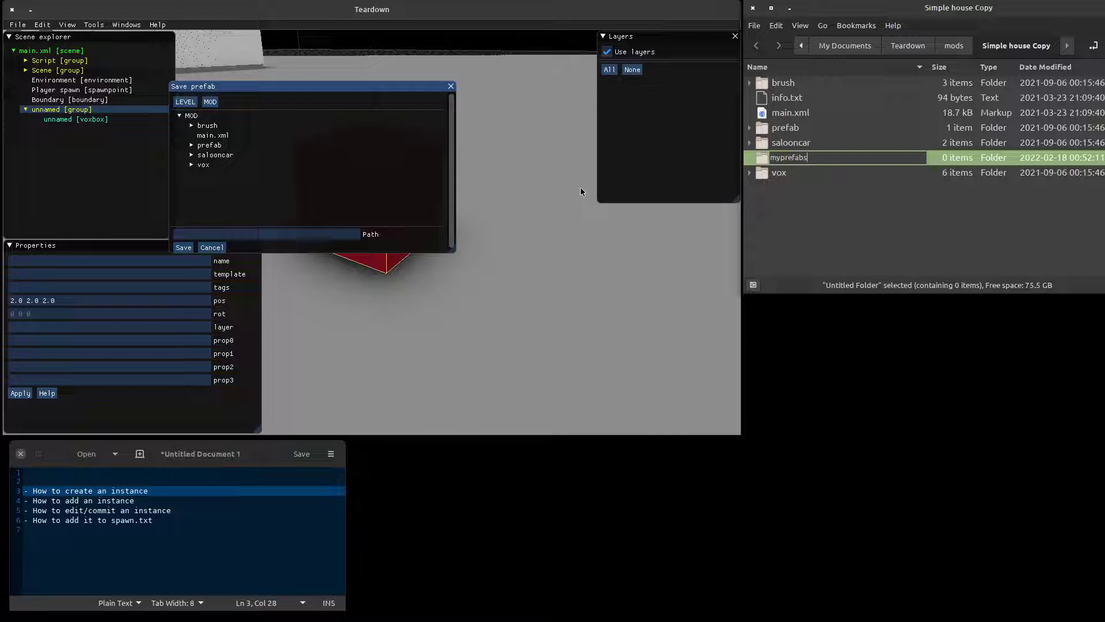
key("Return")
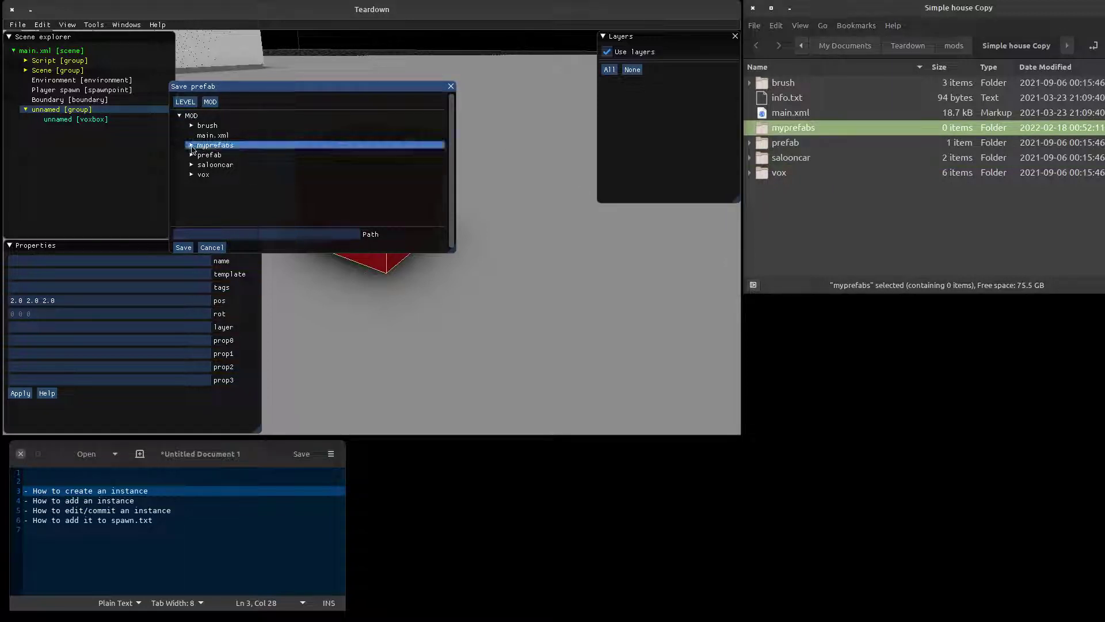
Step: Save the red box group as prefab myprefabs/mybox.xml
left_click(192, 146)
type("myprefabs/mybox.xml")
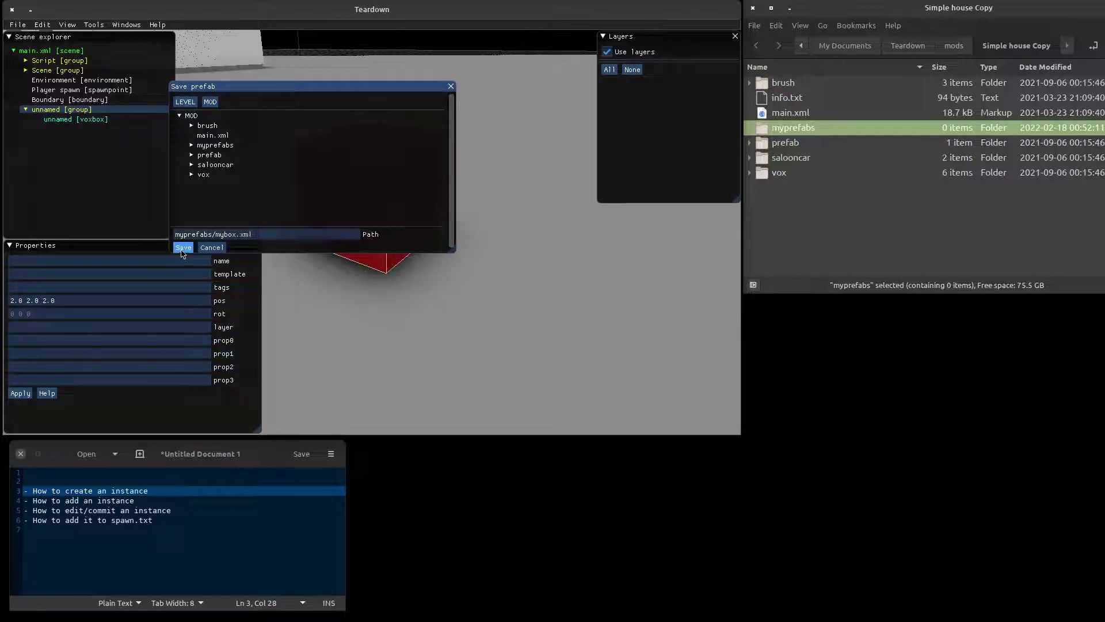
left_click(184, 247)
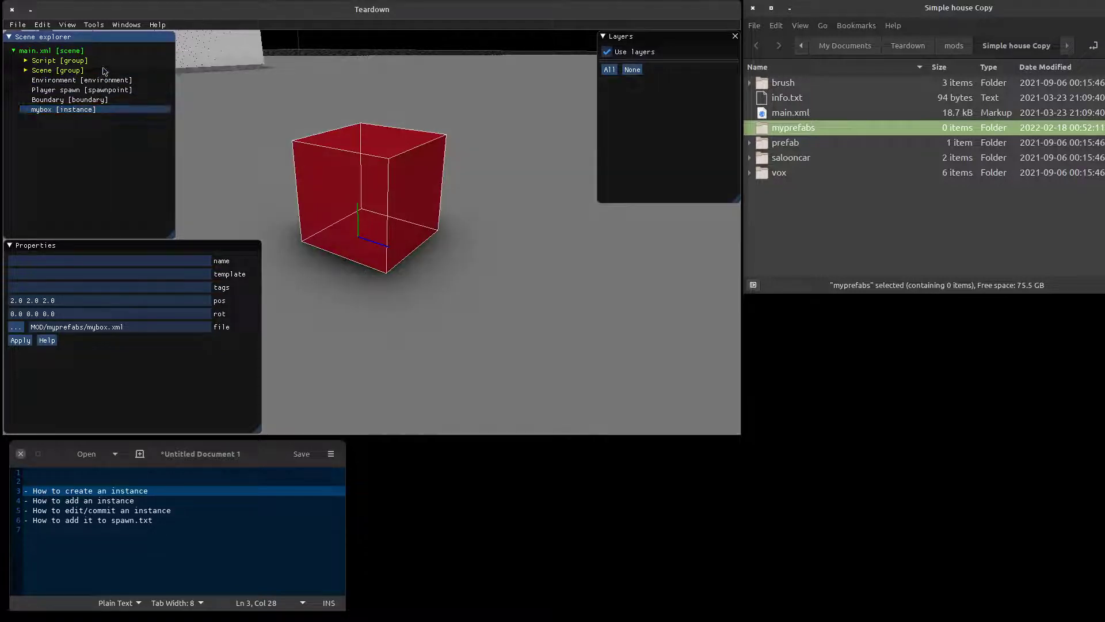
Step: Add an instance of myprefabs/mybox.xml and raise it to 0.0 2.0 -7.0
right_click(58, 51)
mouse_move(139, 220)
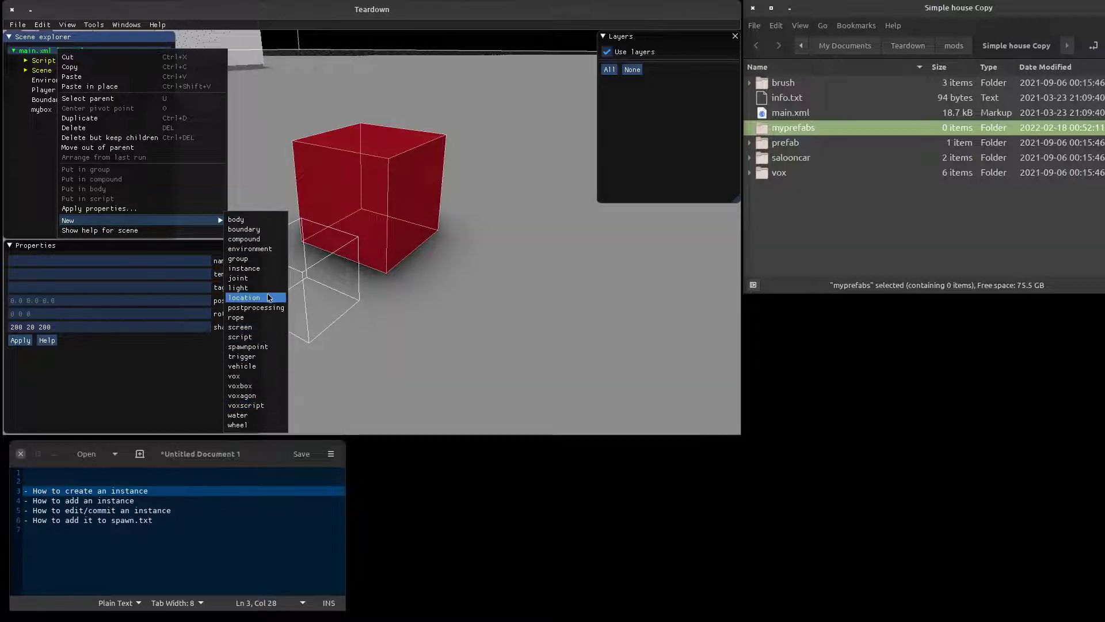
left_click(269, 268)
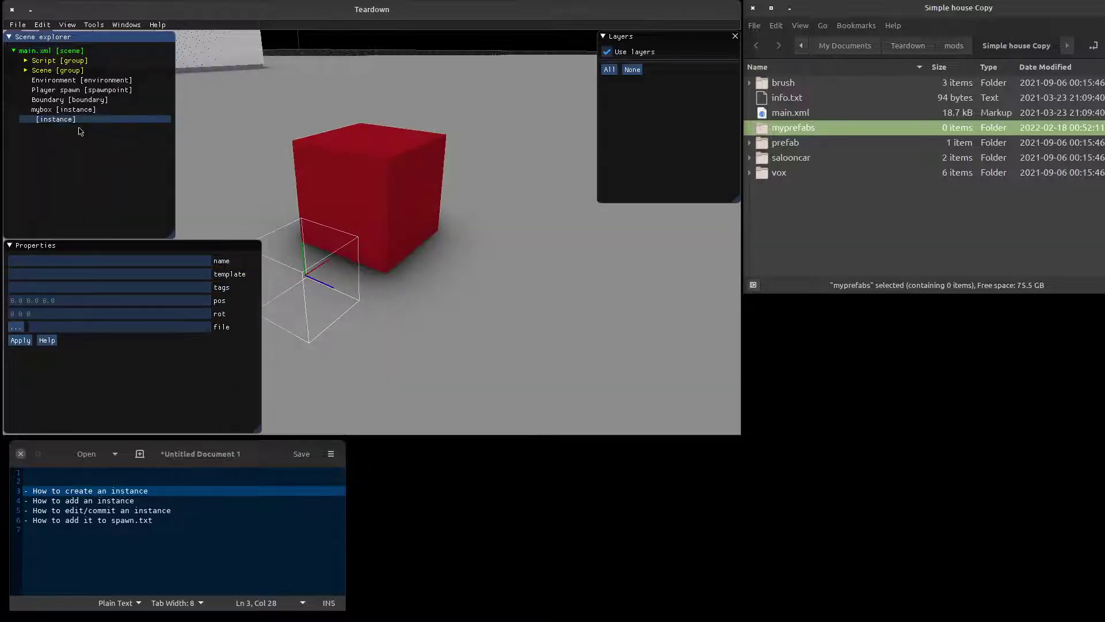
left_click(17, 327)
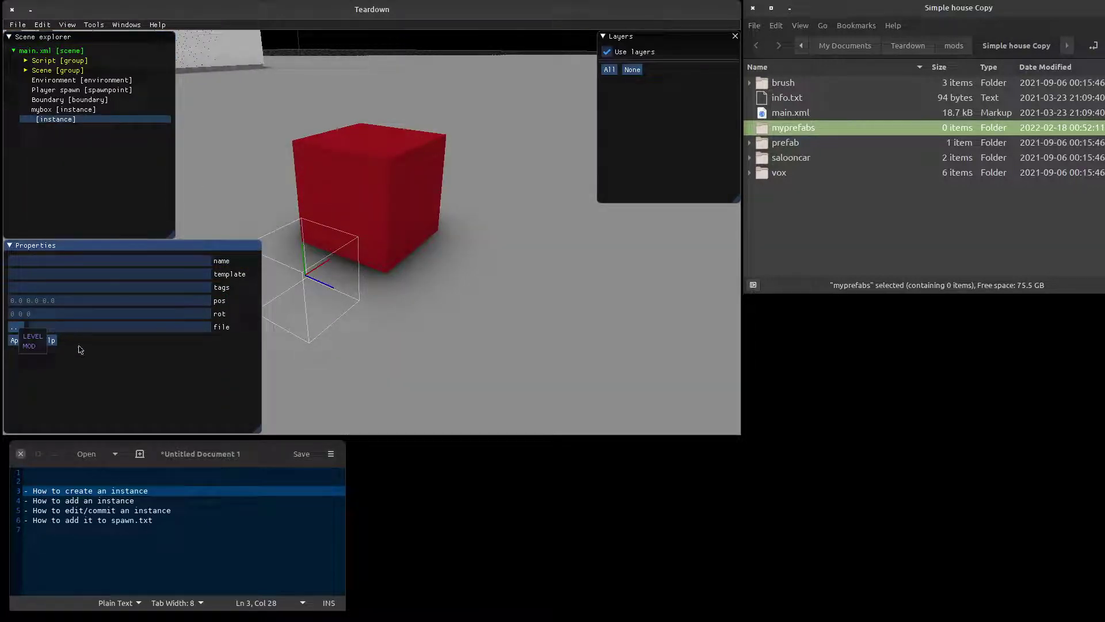
left_click(34, 349)
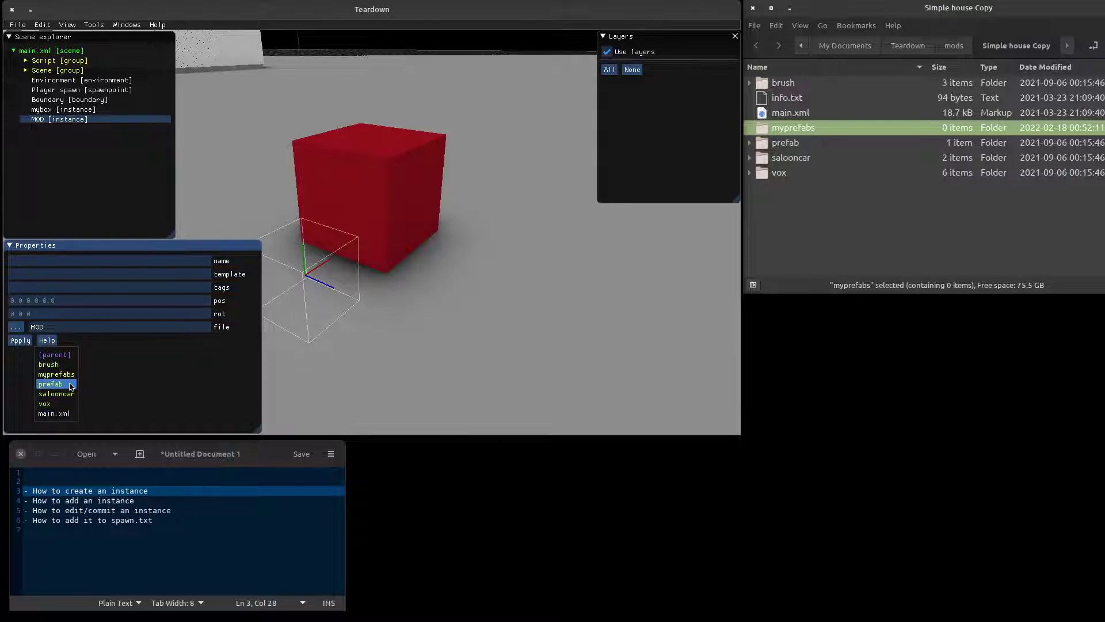
left_click(56, 374)
left_click(94, 398)
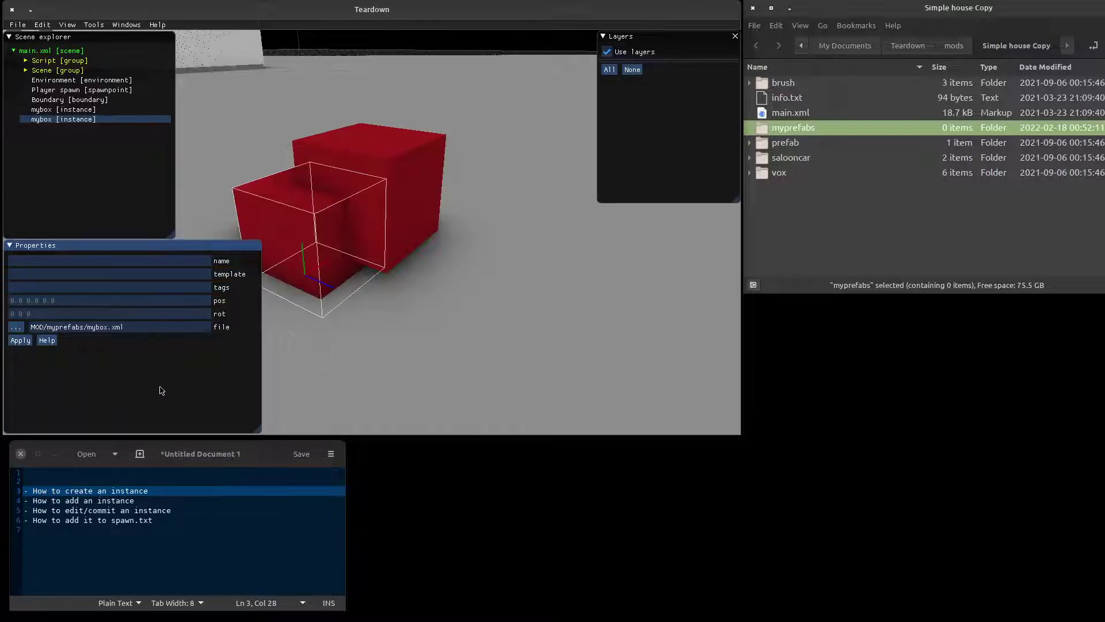
mouse_move(304, 259)
left_mouse_down()
mouse_move(314, 223)
mouse_move(103, 158)
left_mouse_up()
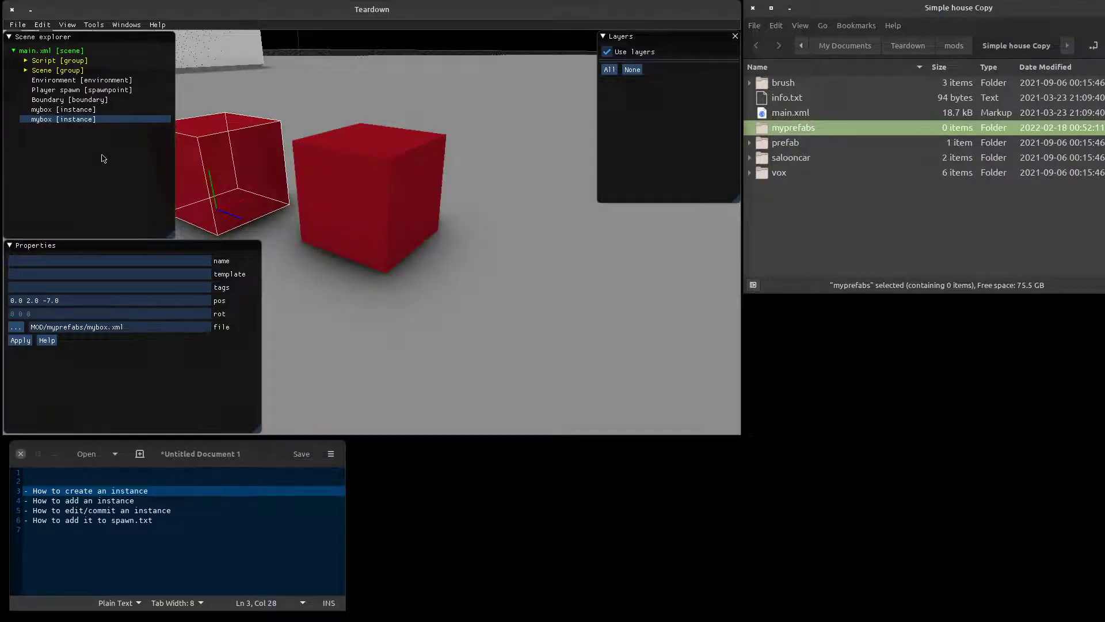
scroll(255, 188, "down", 3)
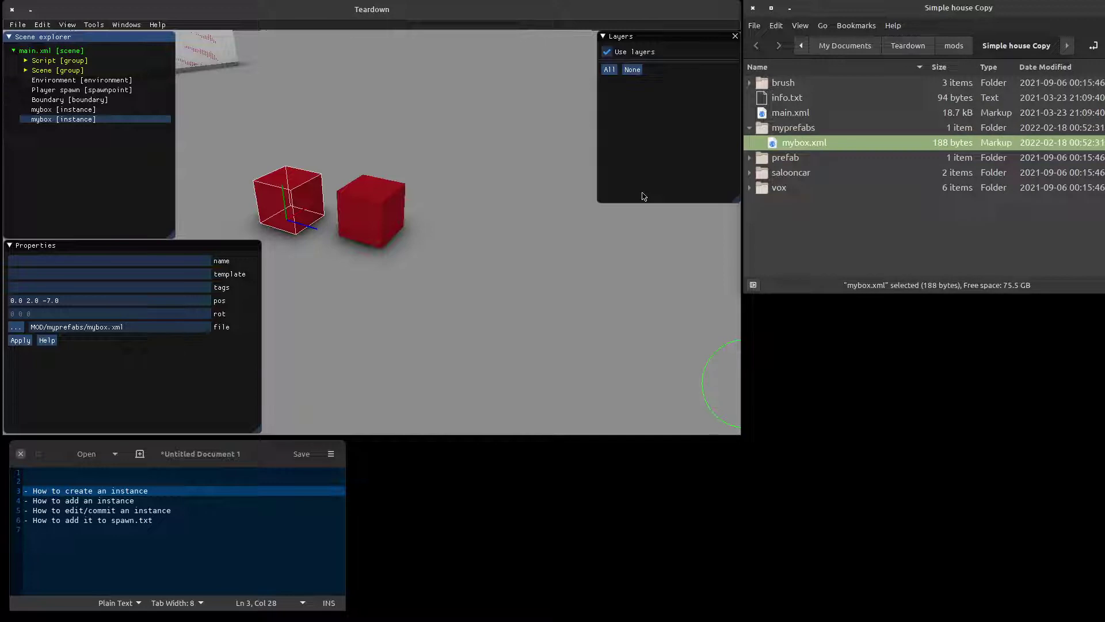
key("Return")
mouse_move(589, 325)
left_mouse_down()
mouse_move(506, 270)
mouse_move(840, 296)
left_mouse_up()
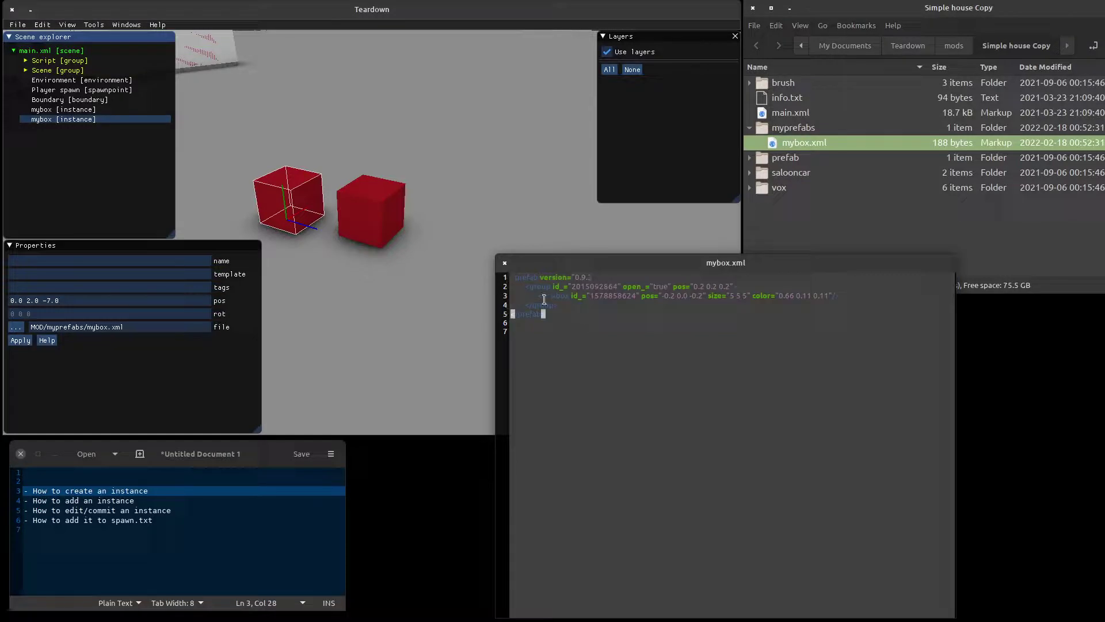
left_click(682, 328)
left_click(504, 262)
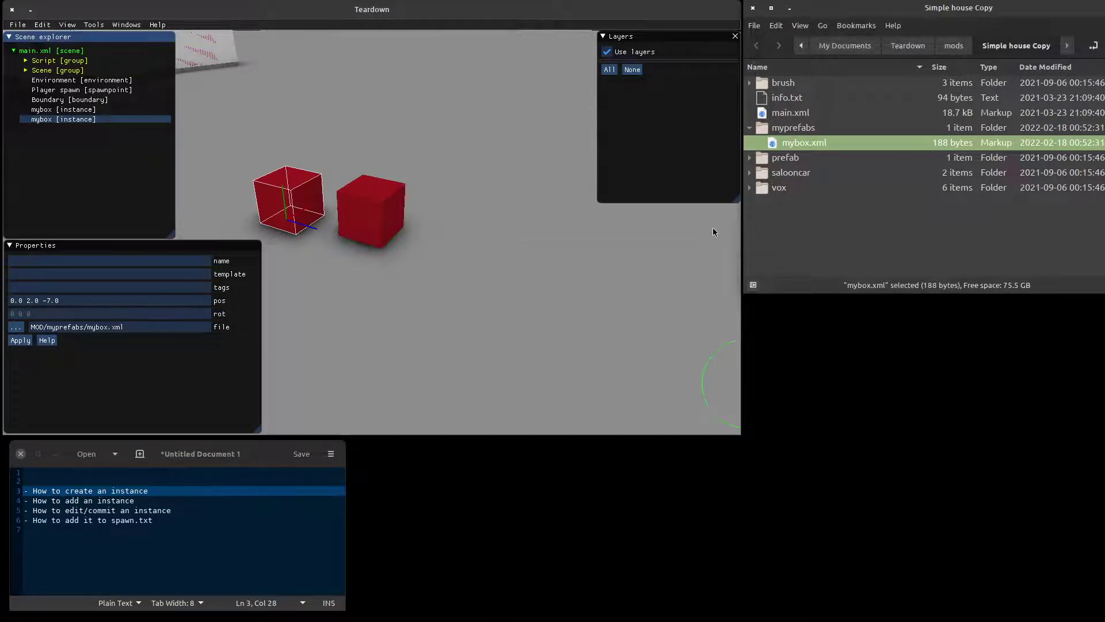
key("End")
Step: Select the second mybox instance and highlight the edit/commit instance note
left_click(96, 120)
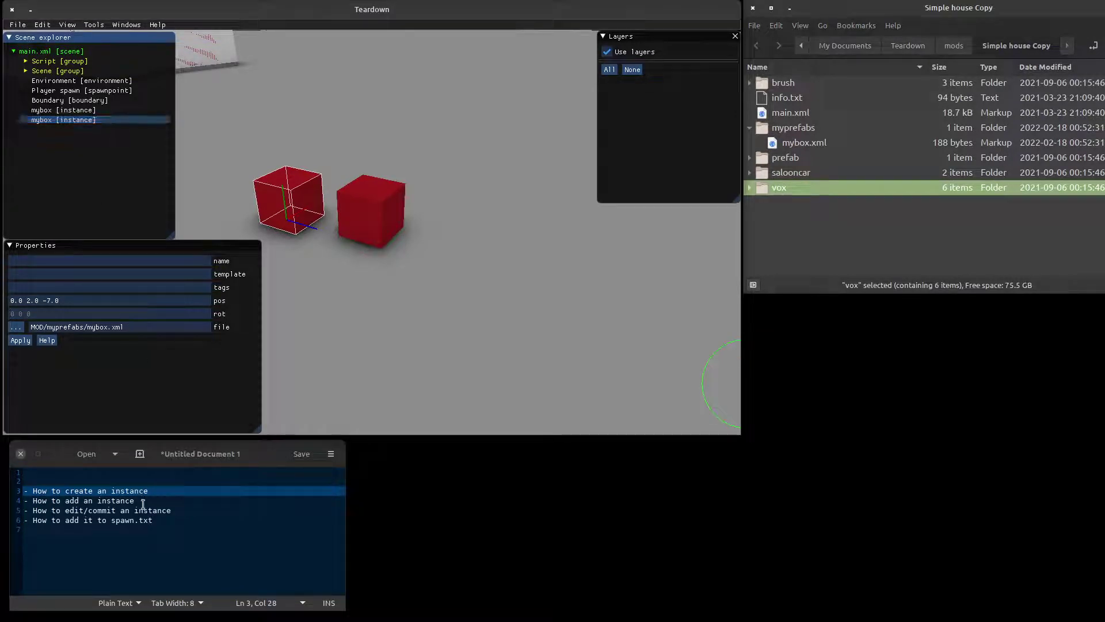
left_click(172, 510)
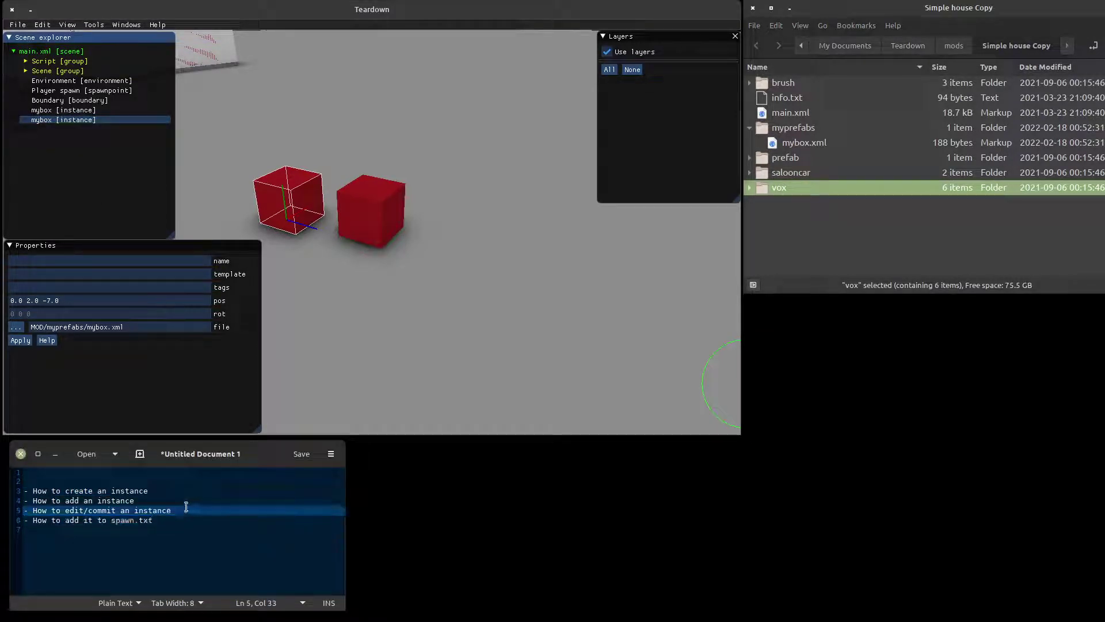
left_click_drag(185, 507, 60, 507)
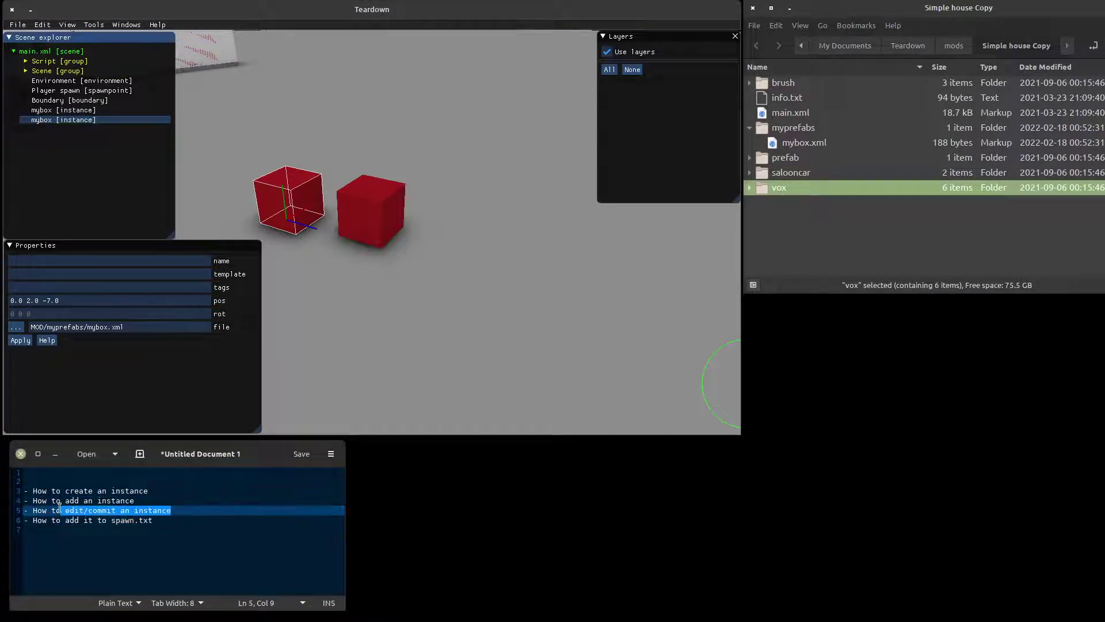
Step: Convert the second mybox instance to a group and widen the tree to read it
right_click(102, 122)
left_click(136, 130)
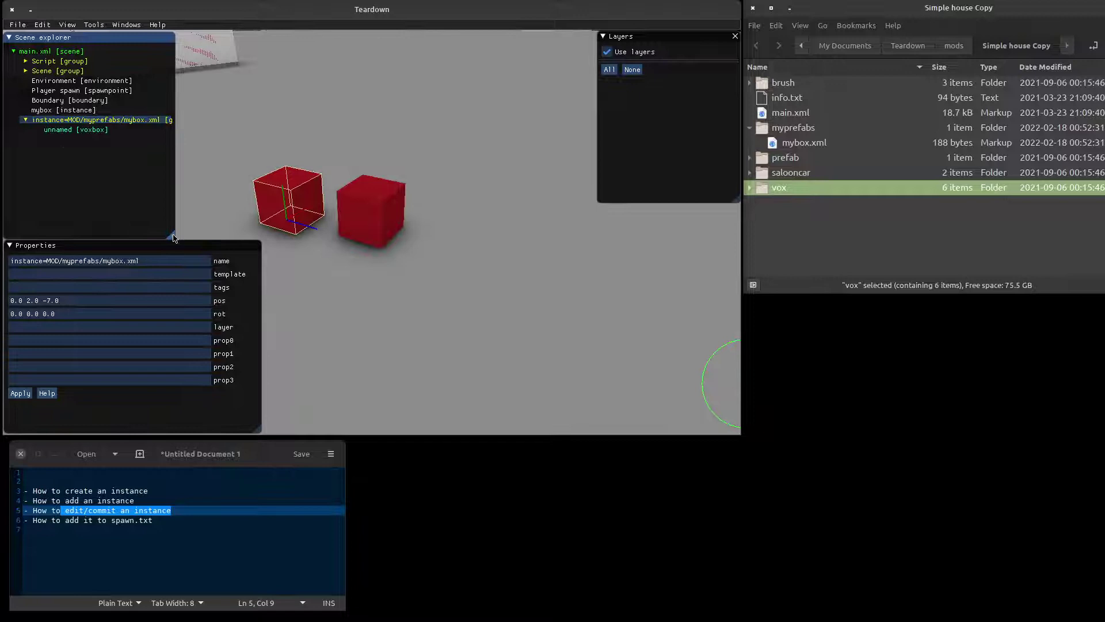
left_click_drag(174, 237, 245, 236)
left_click(43, 121)
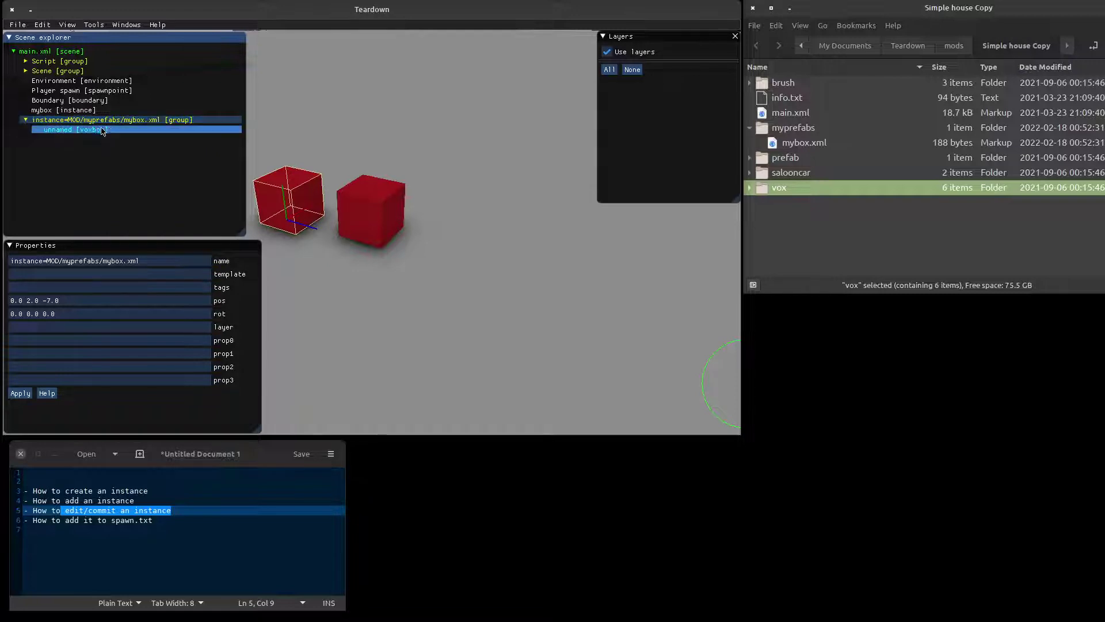
left_click(155, 261)
left_click(154, 262)
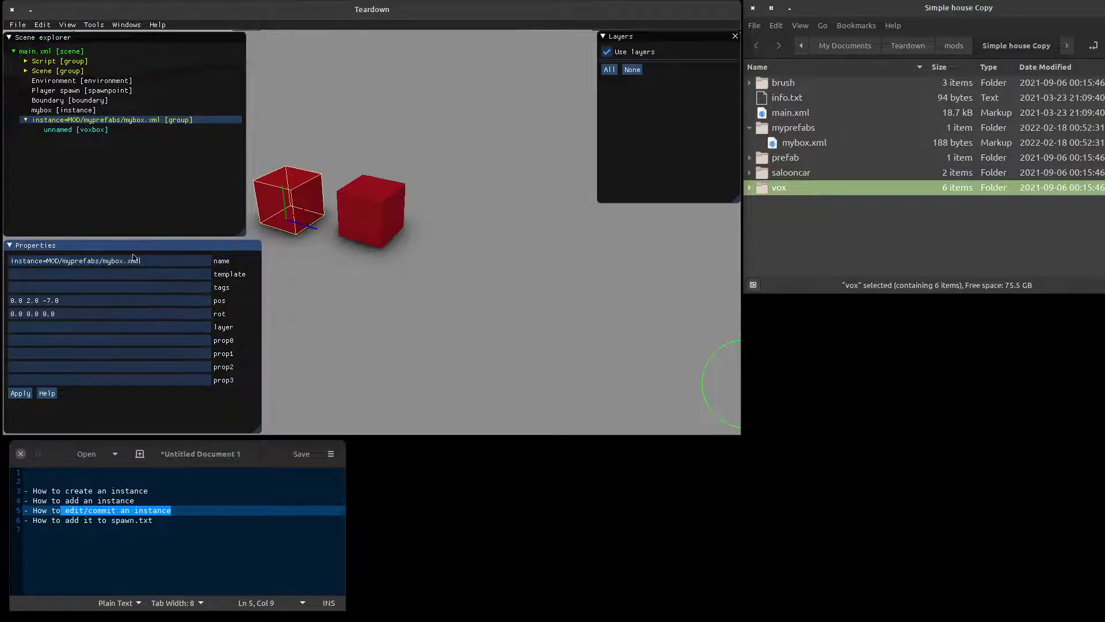
Step: Change the voxbox colour in the instance group to bright green
left_click(117, 132)
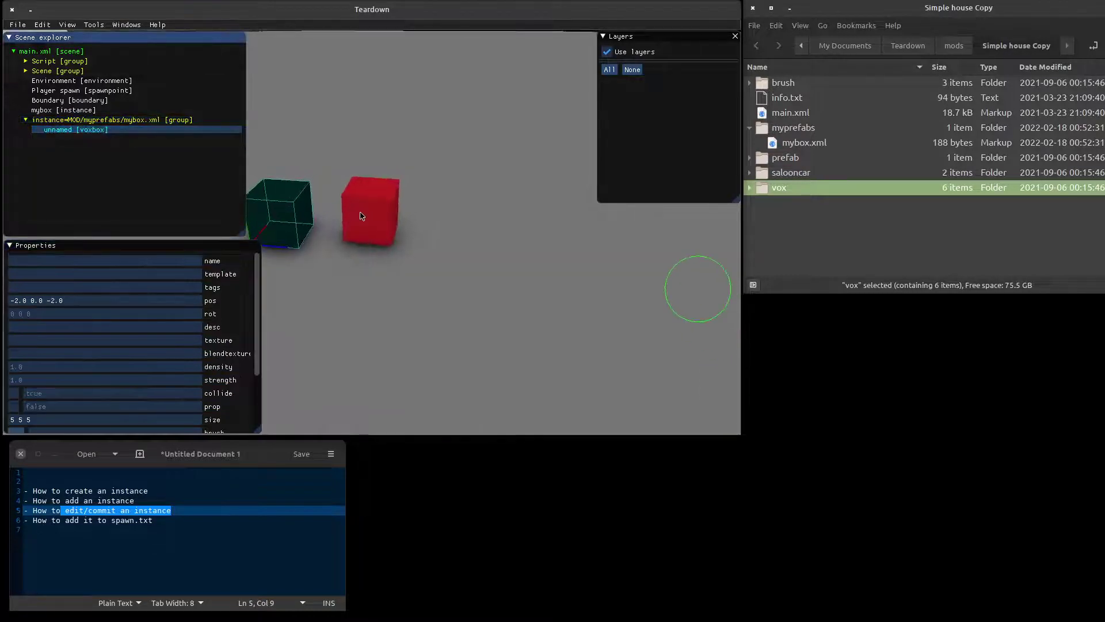
scroll(34, 383, "down", 3)
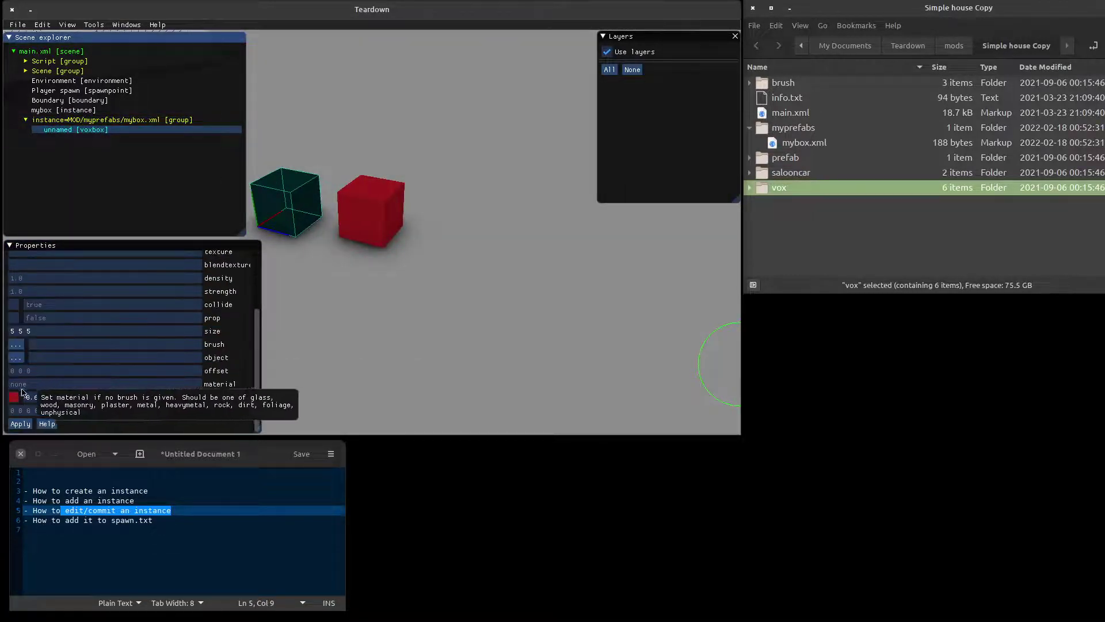
left_click(74, 392)
left_click(132, 313)
left_click_drag(106, 318, 106, 296)
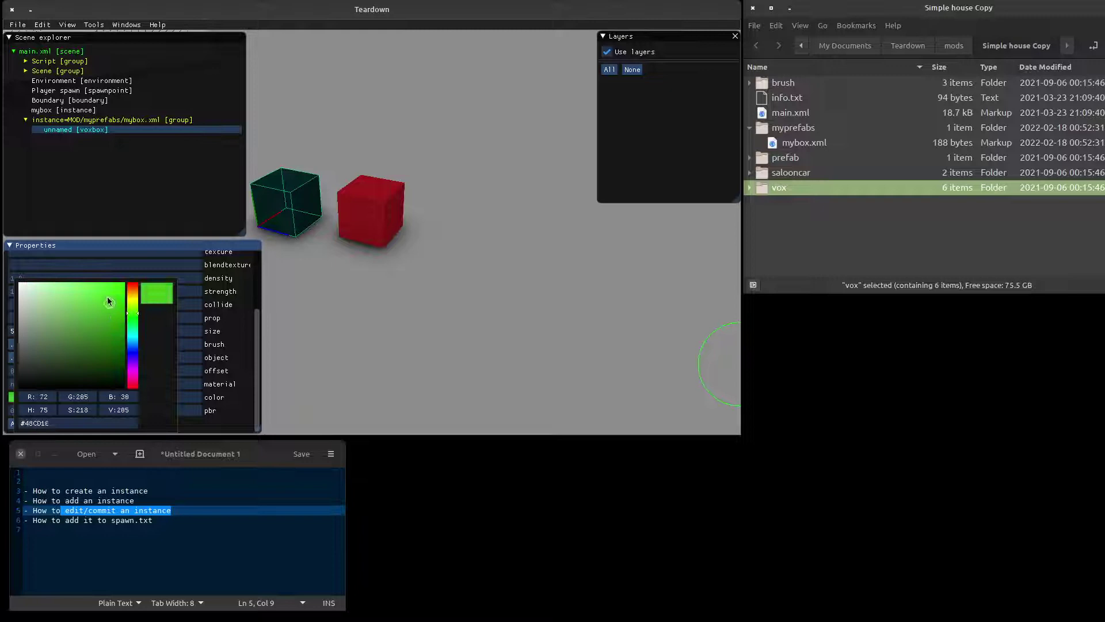
left_click(158, 247)
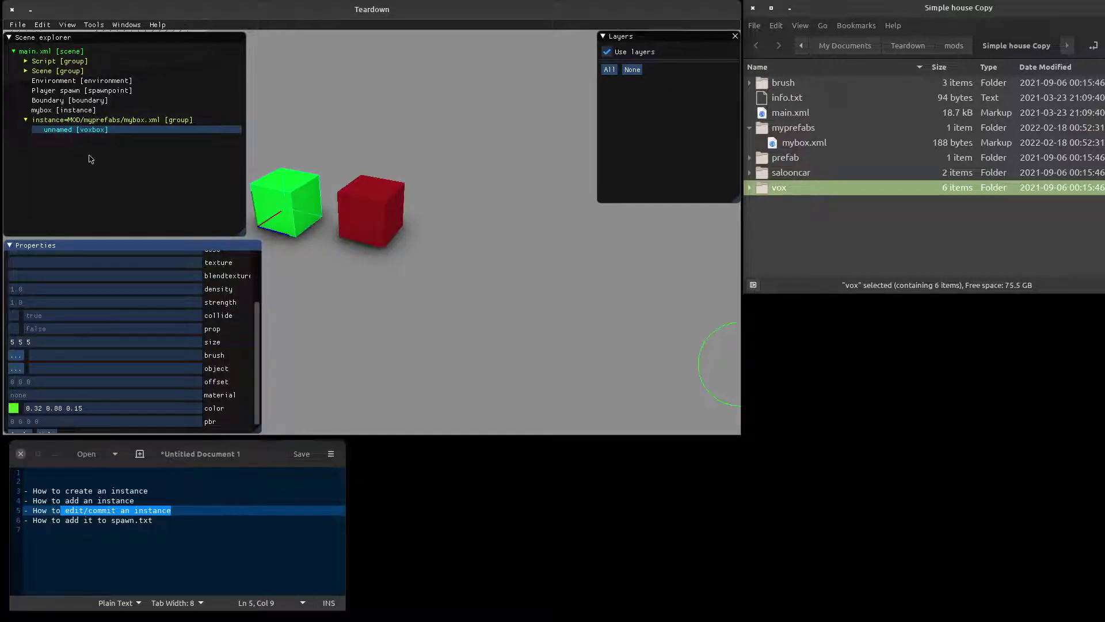
Step: Commit the edited group back to the mybox prefab
left_click(124, 121)
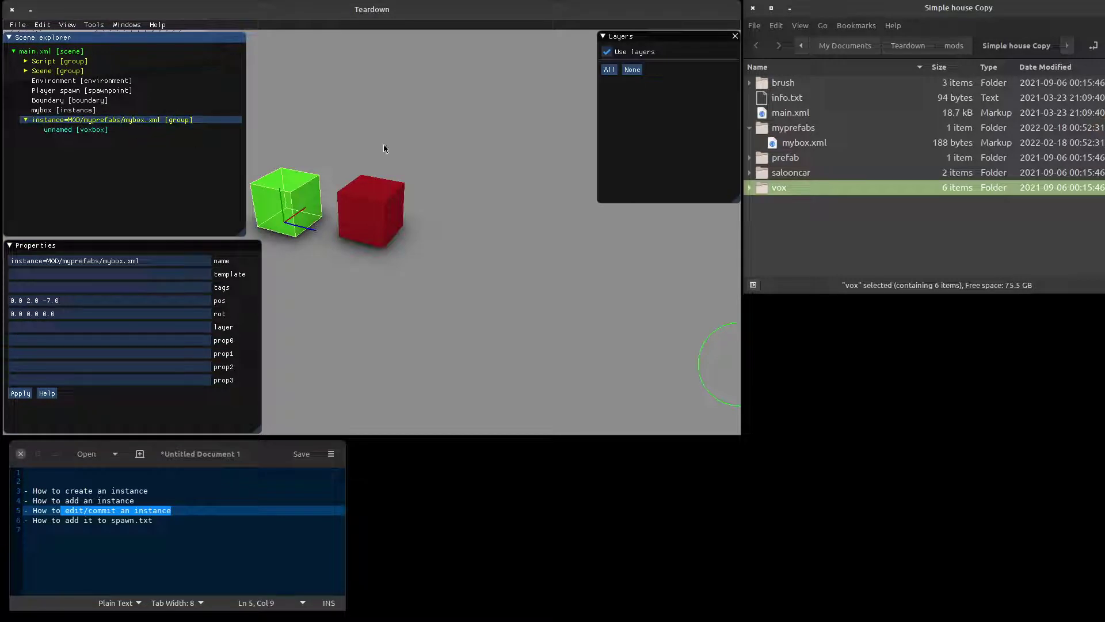
right_click(114, 124)
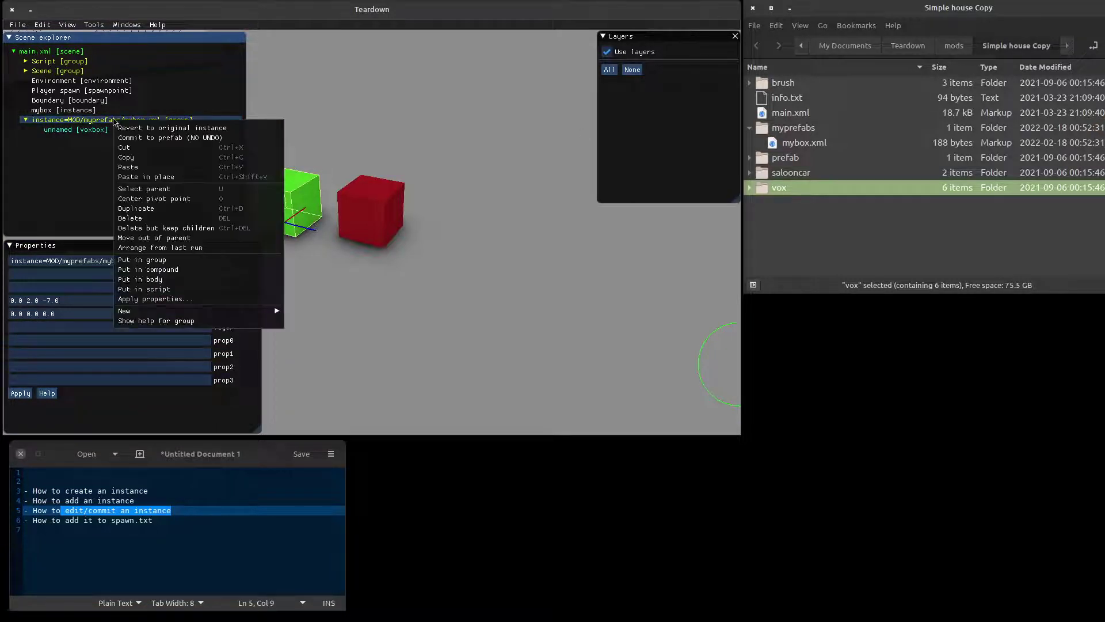
left_click(173, 143)
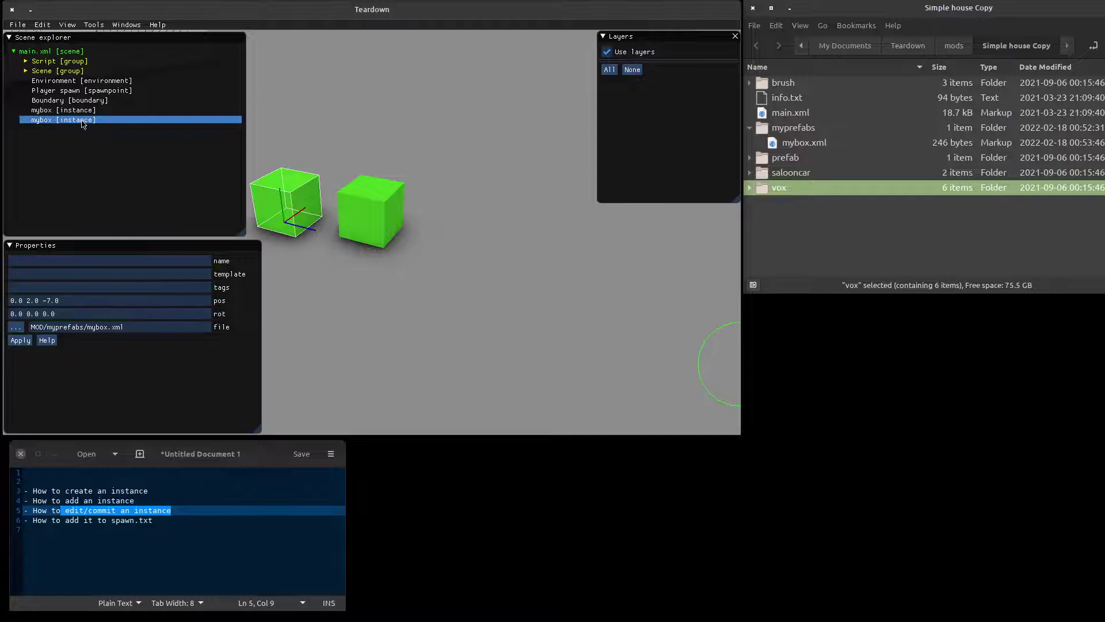
Step: Create an empty document named spawn.txt in the Simple house Copy mod folder
left_click(144, 520)
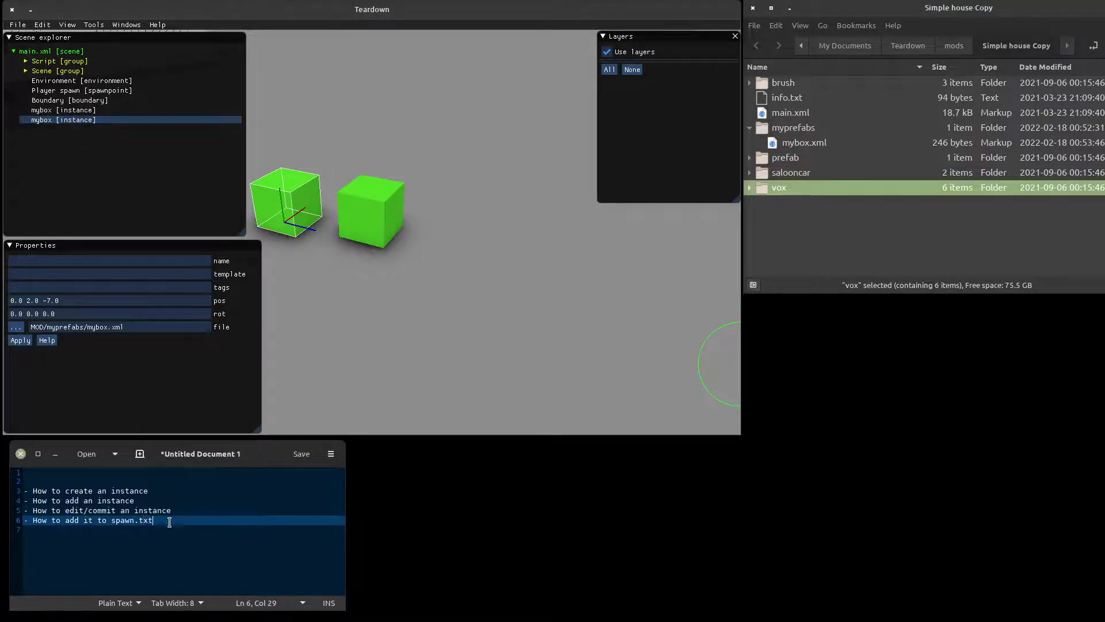
left_click(194, 526)
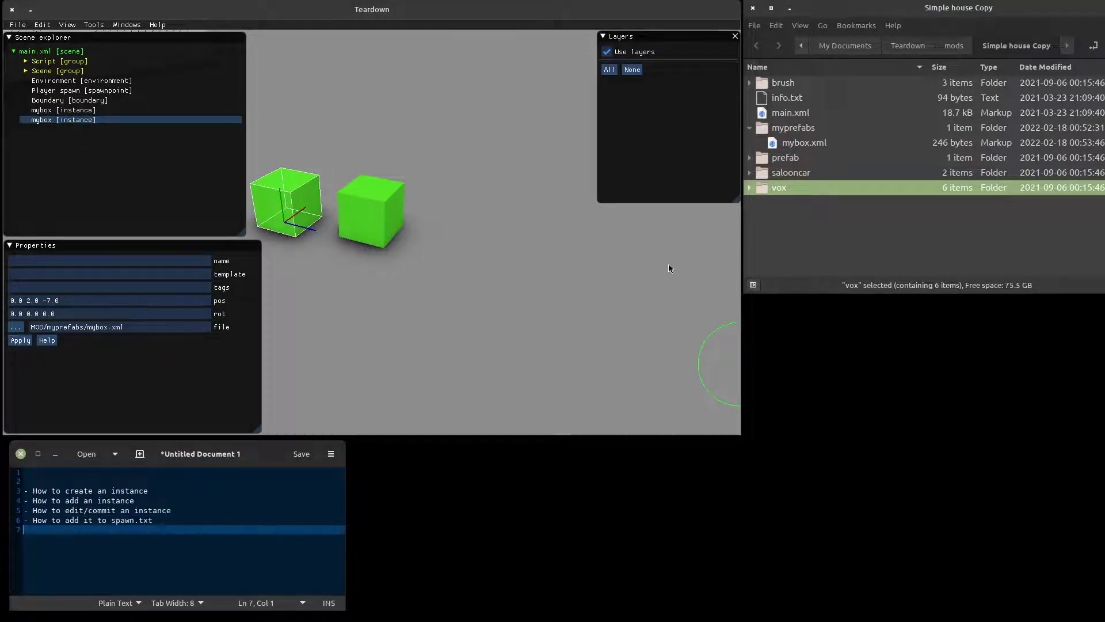
left_click(751, 243)
right_click(751, 228)
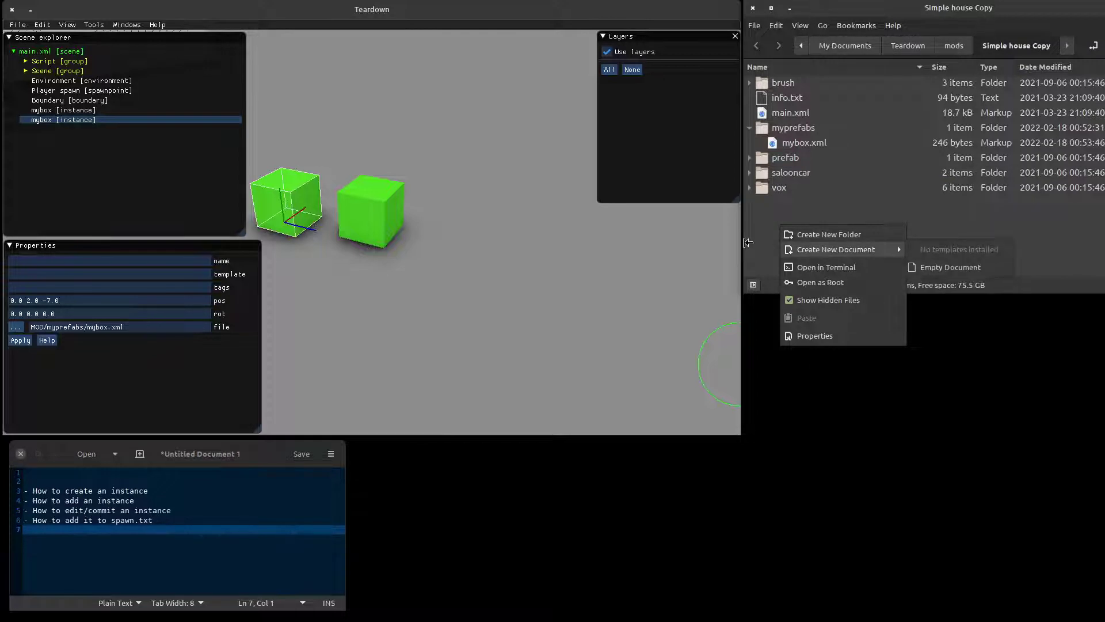
key("Escape")
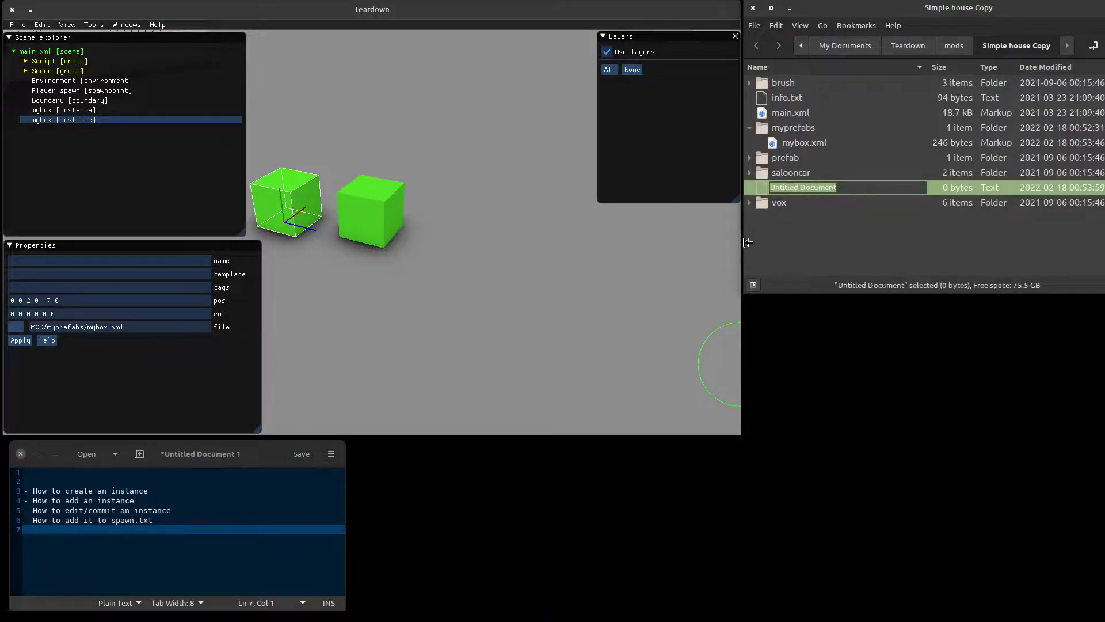
type("spawn.txt")
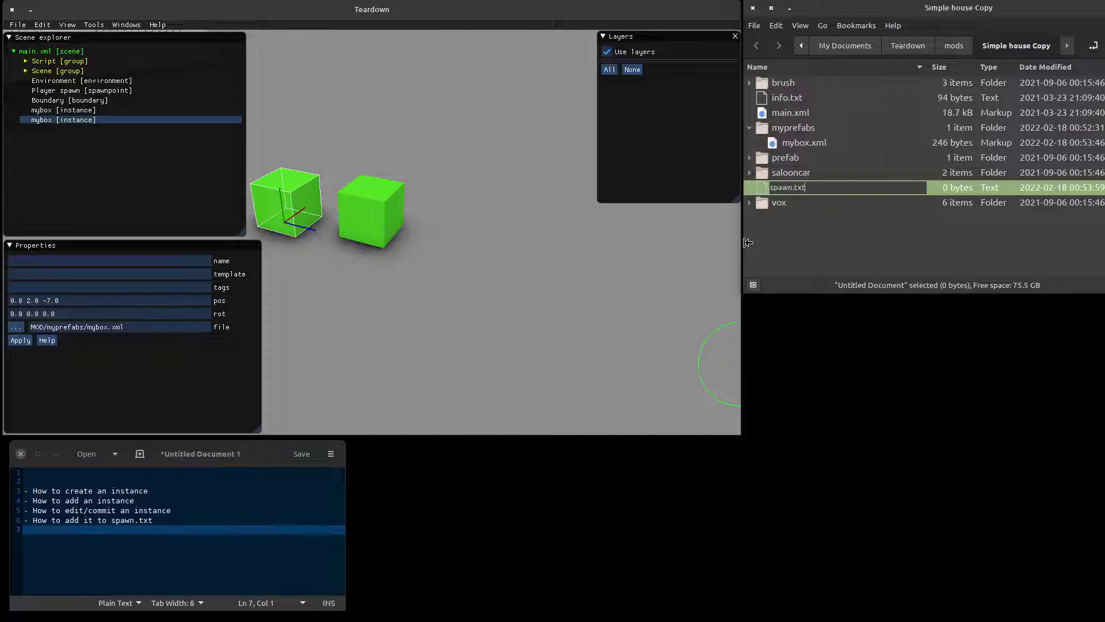
key("Return")
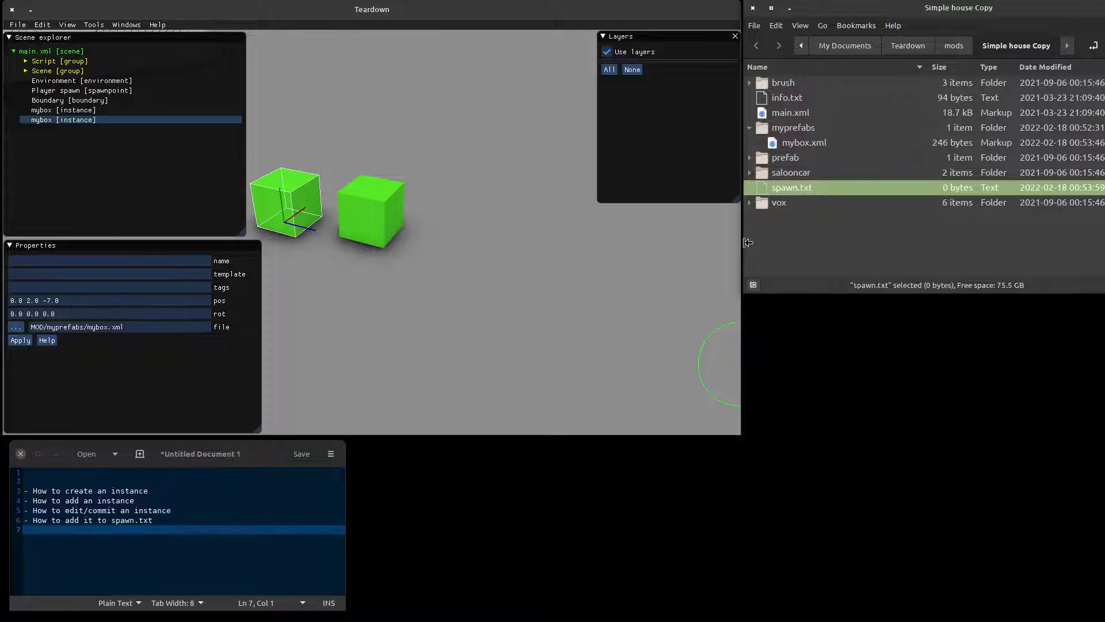
Step: Open spawn.txt in the Xed text editor
left_click(743, 105)
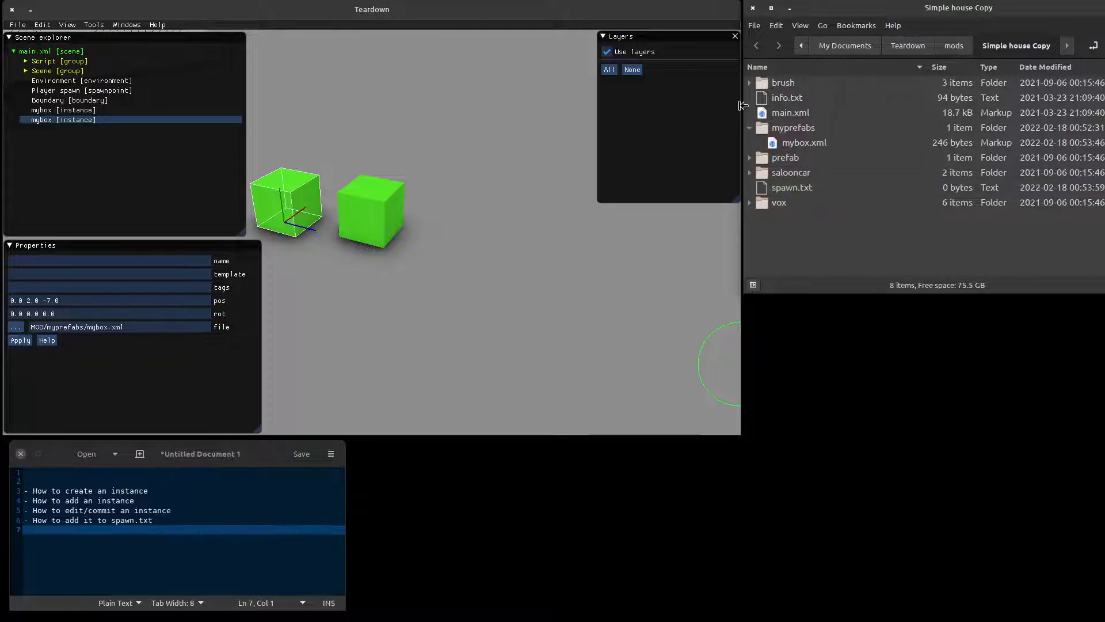
left_click(806, 188)
right_click(806, 188)
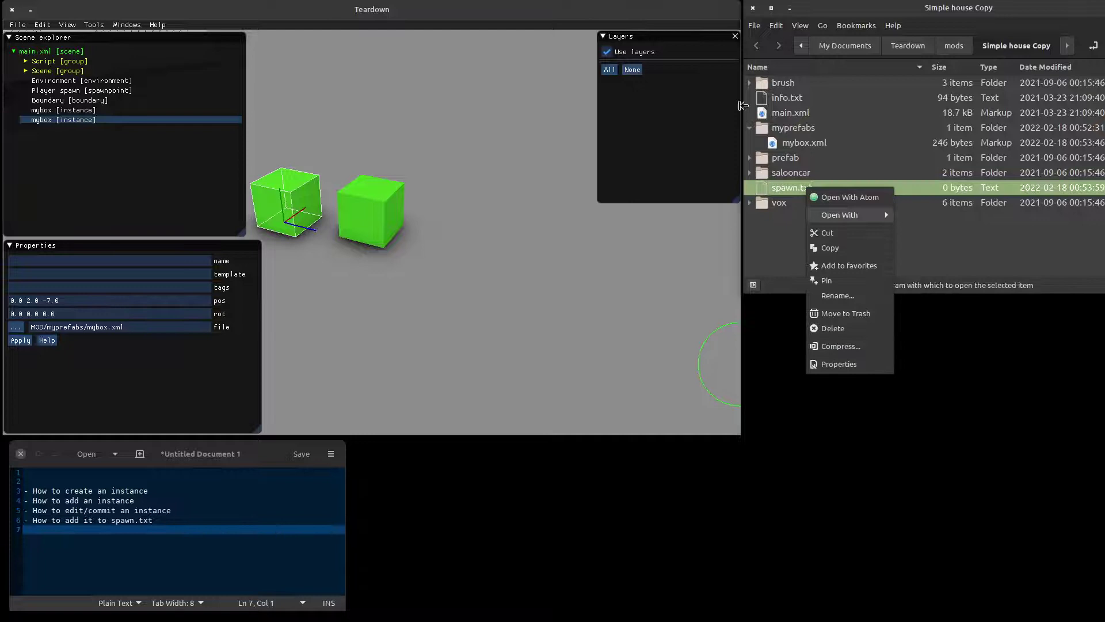
left_click(926, 229)
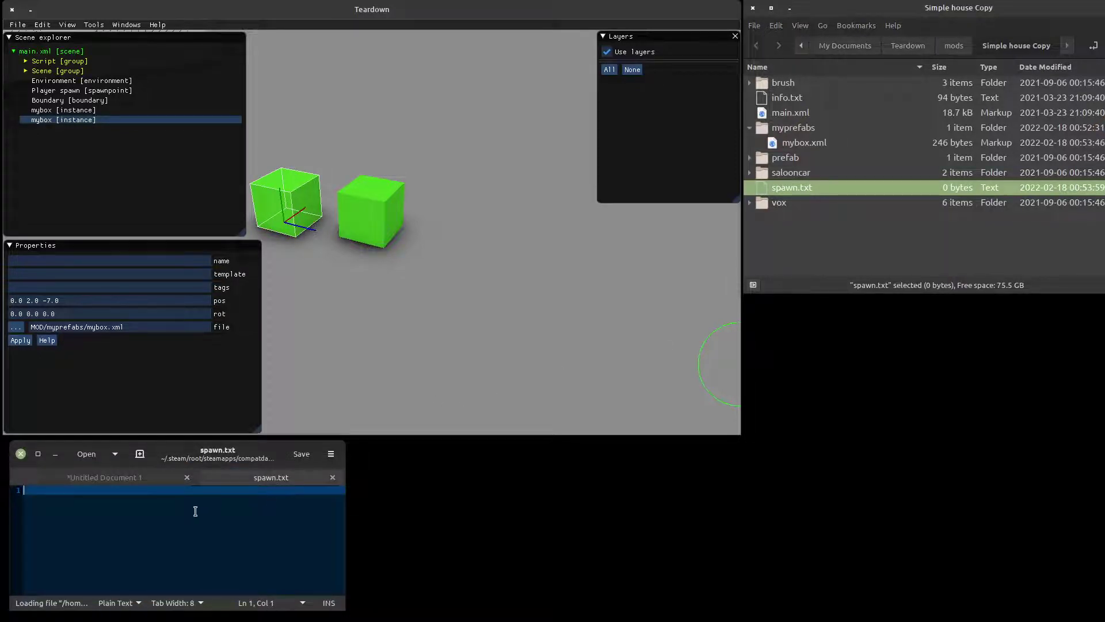
Step: Enlarge the spawn.txt editor window and enter the line 'myprefabs/mybox.xml :'
left_click_drag(220, 519, 340, 277, "alt")
mouse_move(340, 277)
right_mouse_down("alt")
mouse_move(557, 337)
mouse_move(574, 438)
right_mouse_up("alt")
left_click_drag(428, 365, 502, 452, "alt")
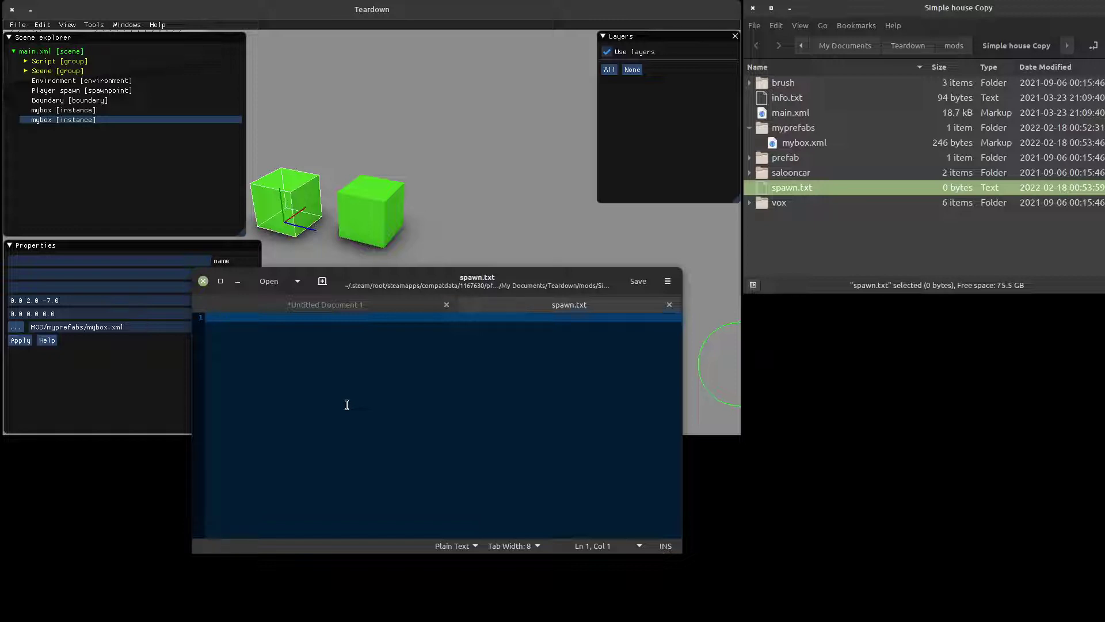
type("myprefabs")
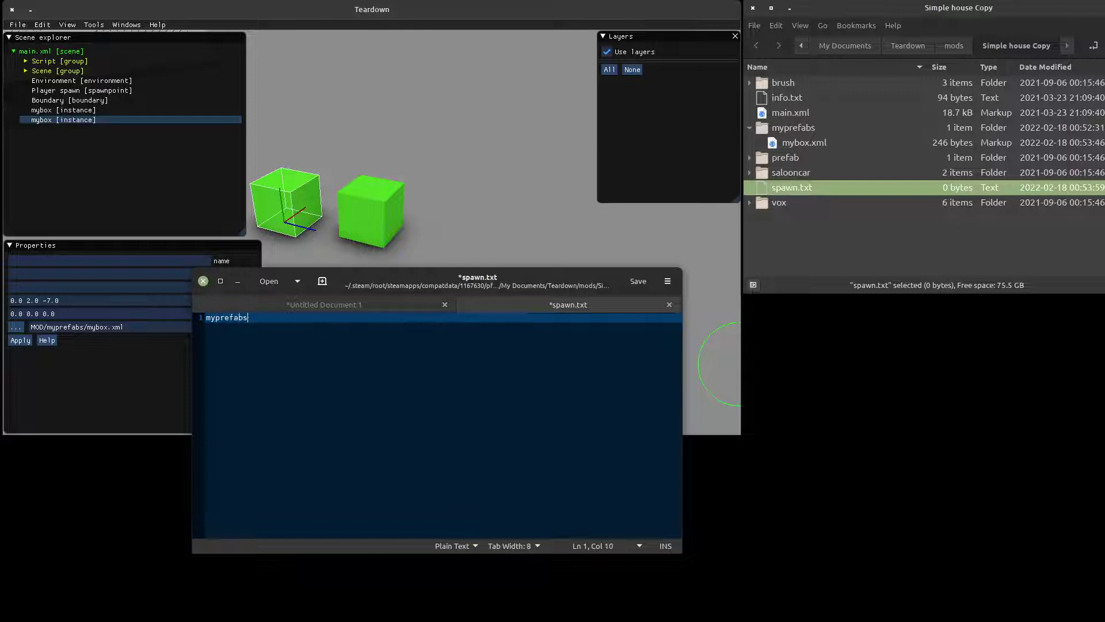
type("/")
type("ml :")
left_click(176, 197)
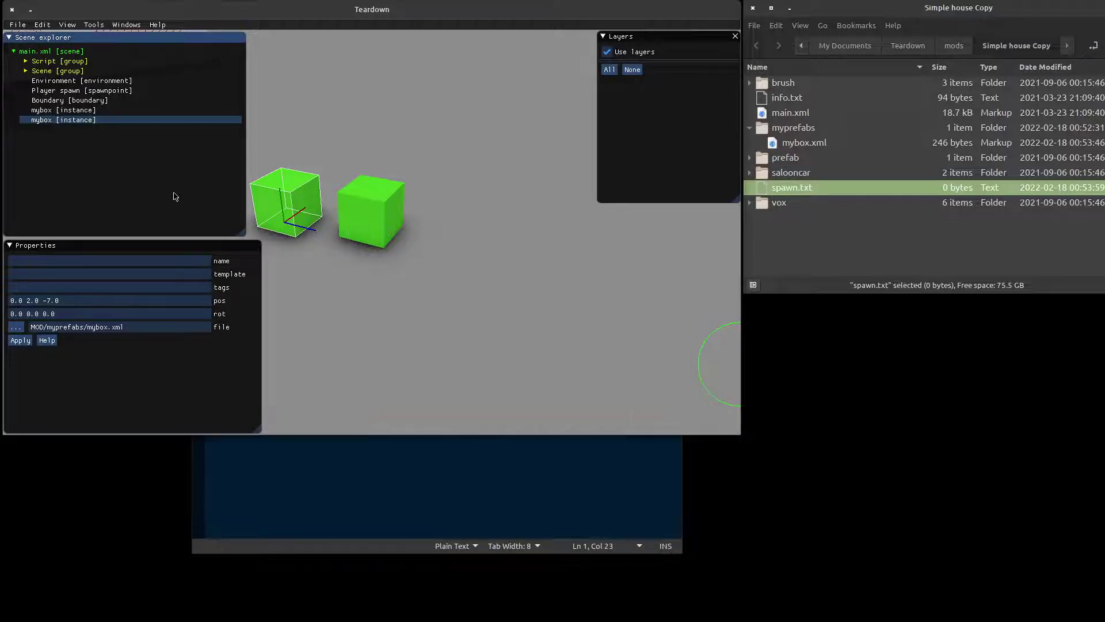
Step: Play the level and check that the spawn menu has no ABox category yet
key("ctrl+p")
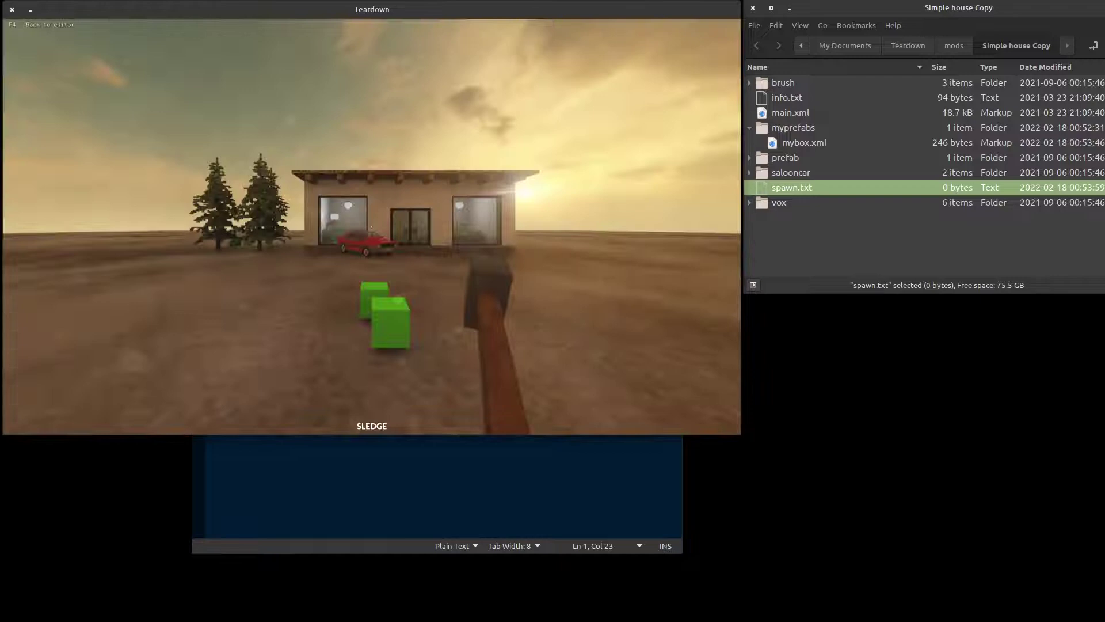
key("Tab")
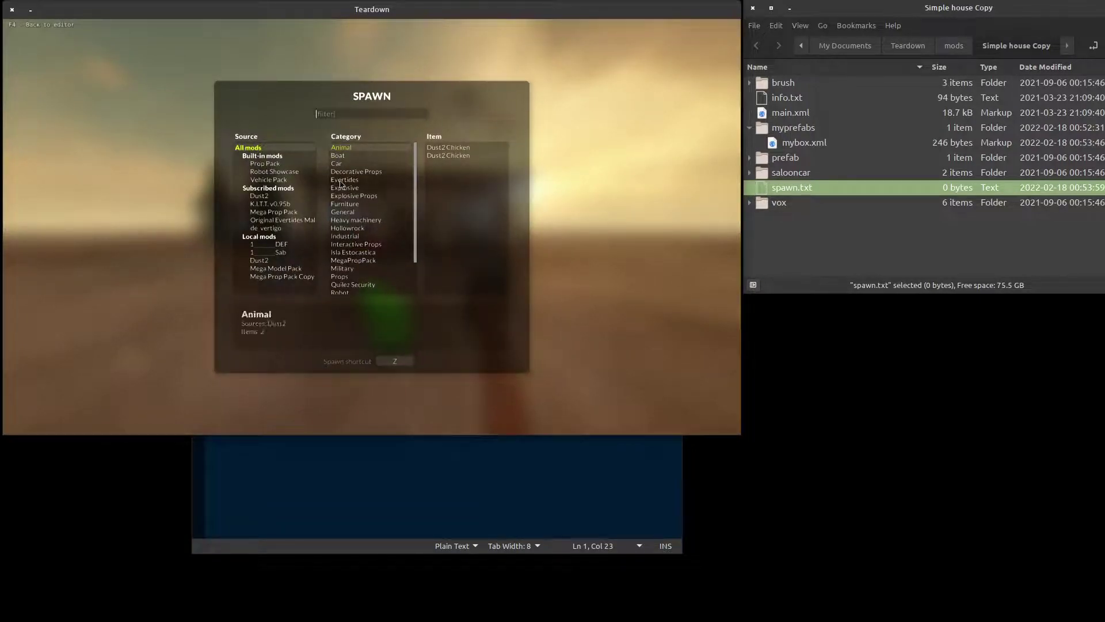
left_click(402, 466)
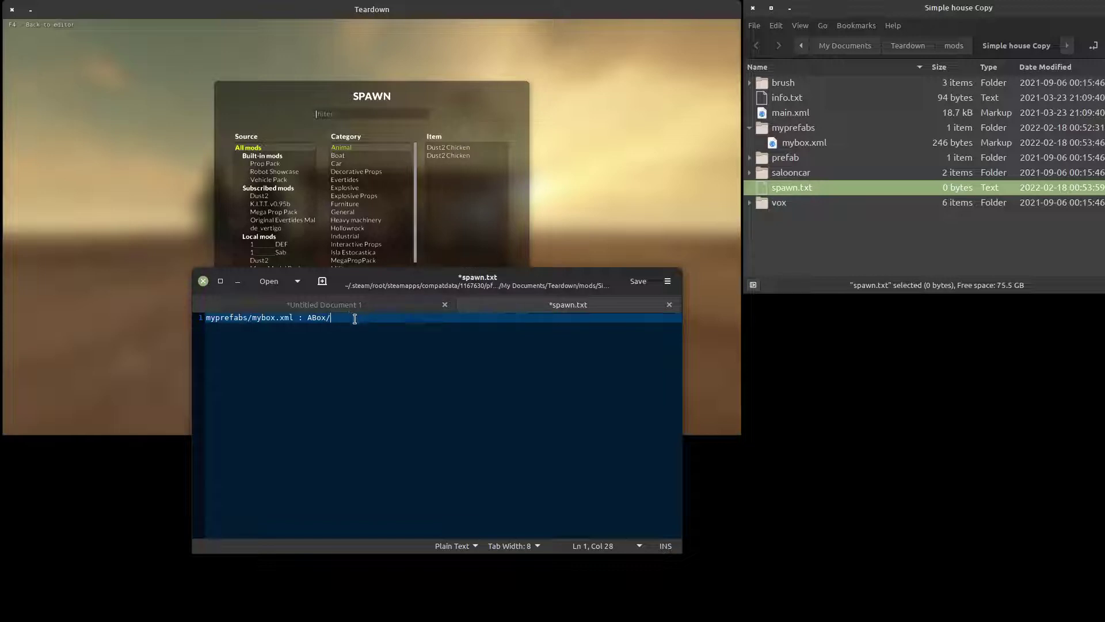
Step: Finish line 1 as 'myprefabs/mybox.xml : ABox/A nice little green box' and save spawn.txt
type("lit")
type(" box")
key("ctrl+s")
left_click(508, 136)
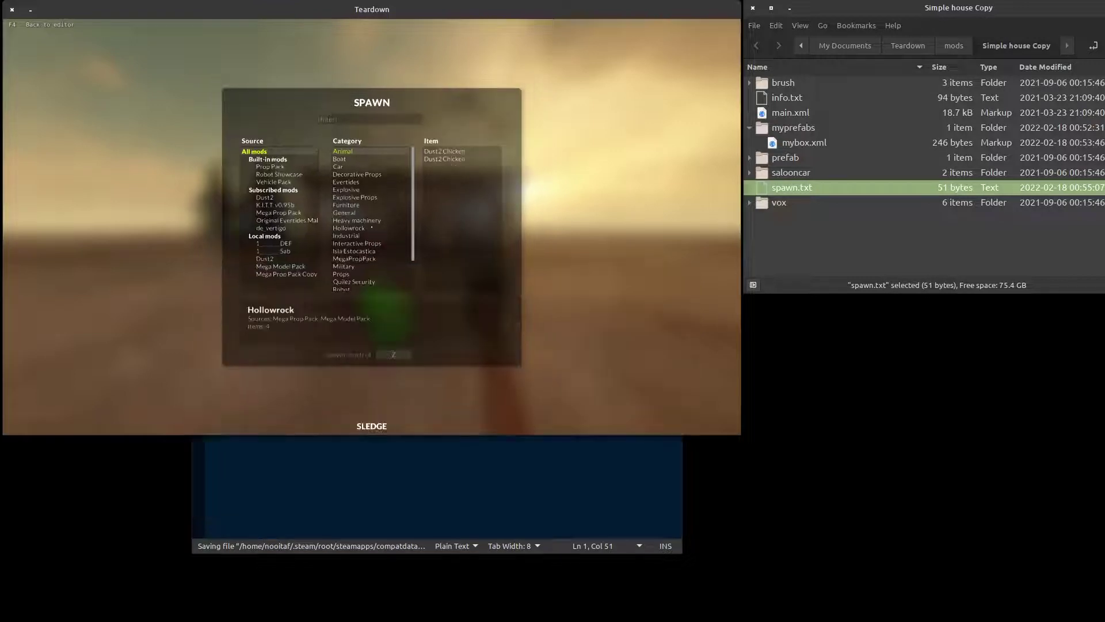
Step: Spawn two copies of 'A nice little green box' from ABox into the level
key("Escape")
key("F4")
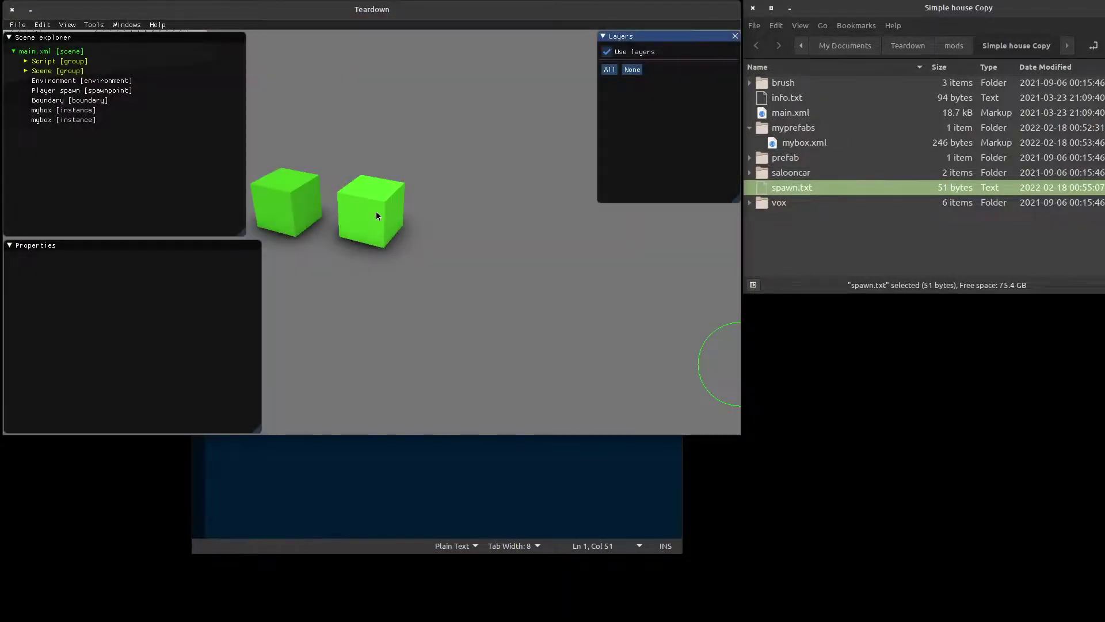
key("z")
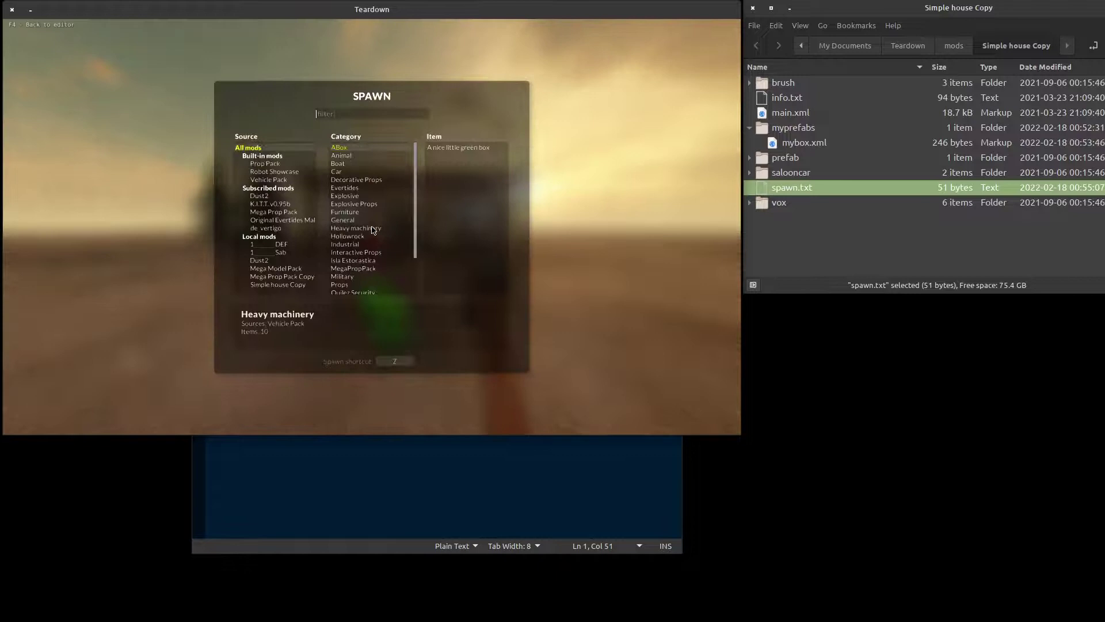
mouse_move(339, 148)
left_click(456, 148)
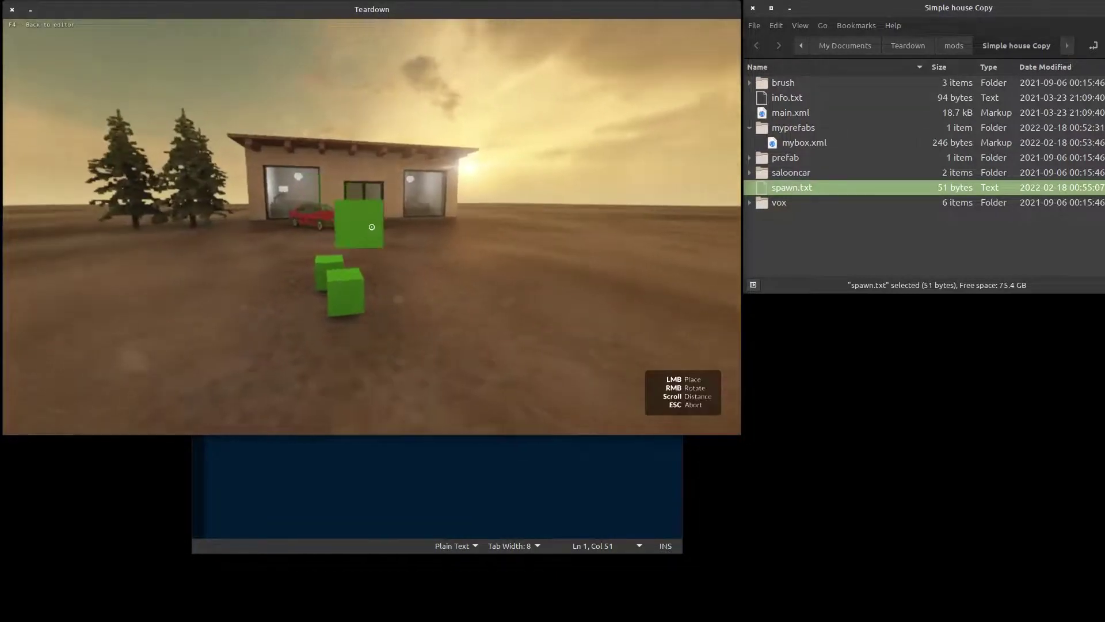
left_click(372, 226)
key("z")
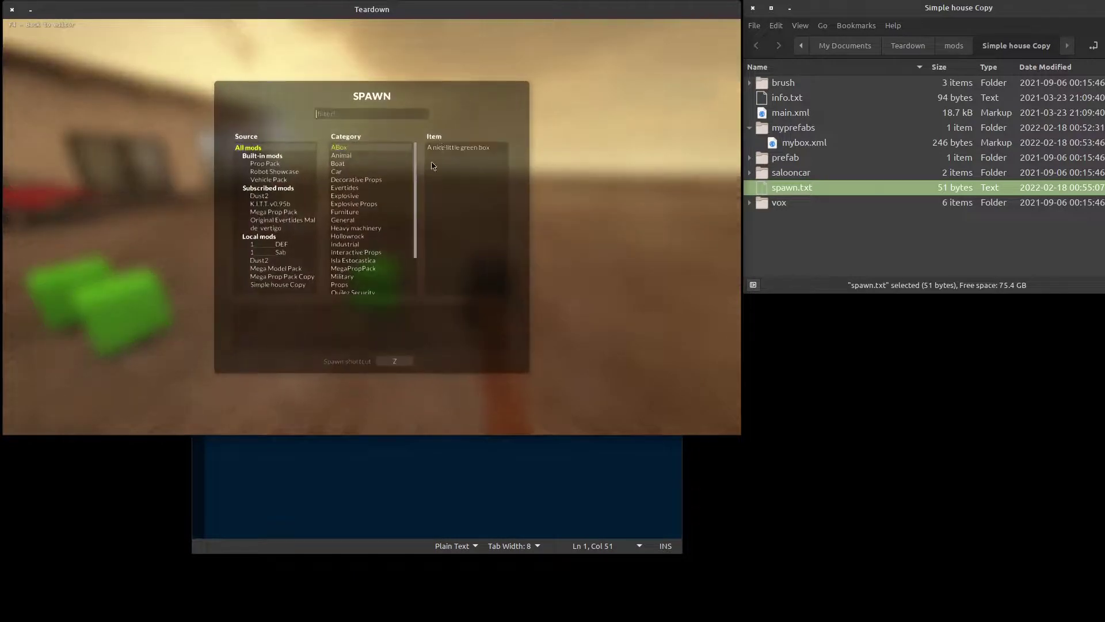
left_click(371, 227)
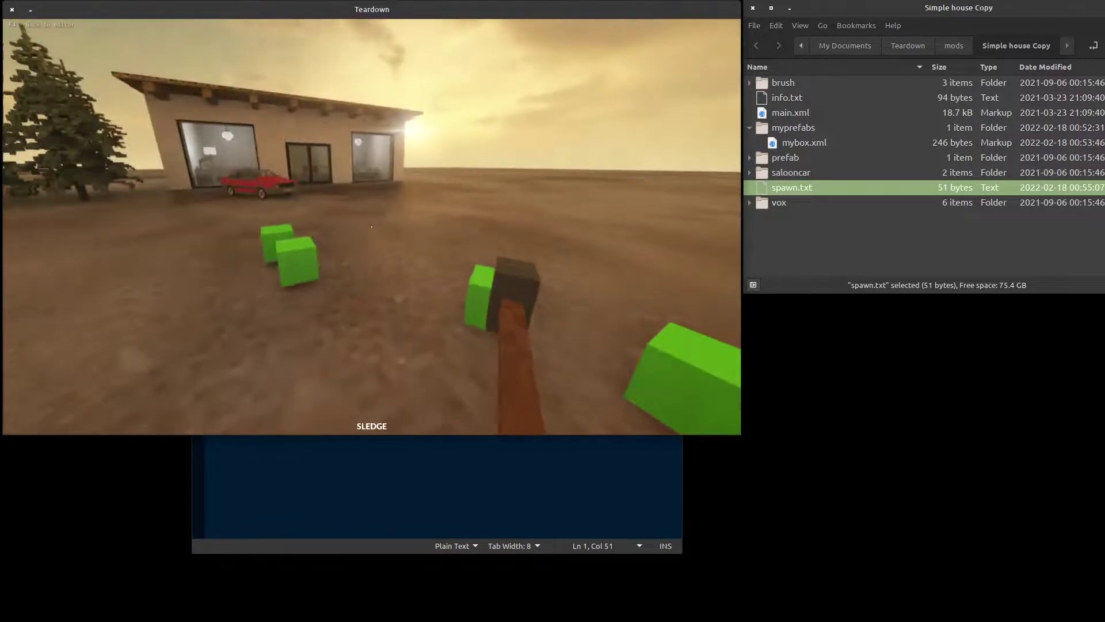
key("F4")
Step: Add a blank second line below the ABox entry in spawn.txt
left_click(381, 501)
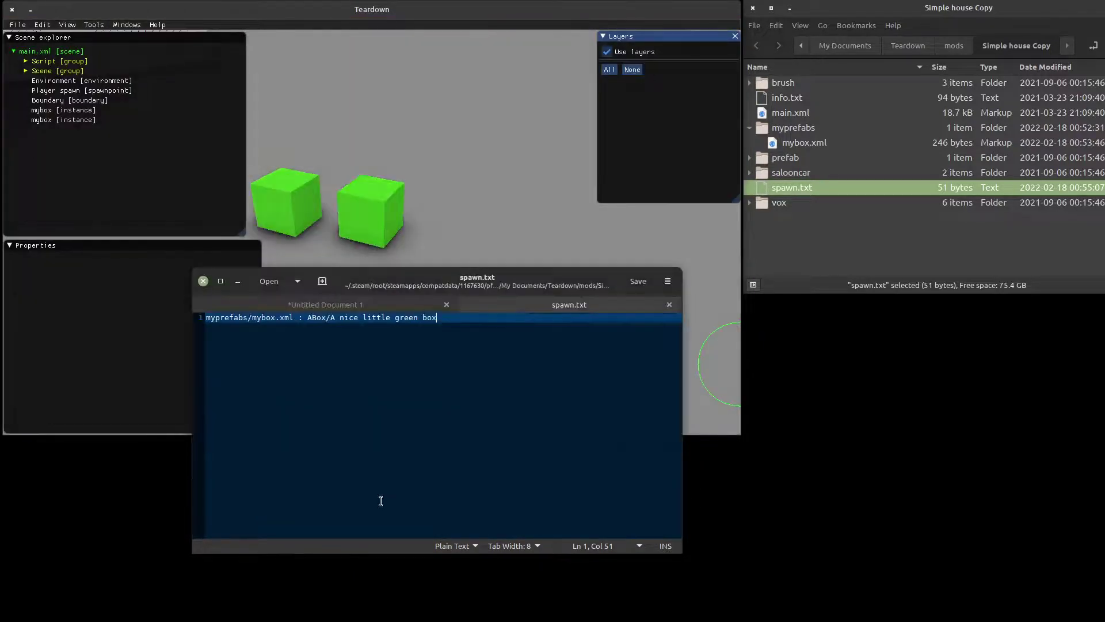
left_click_drag(439, 317, 205, 317)
left_click(309, 363)
key("Return")
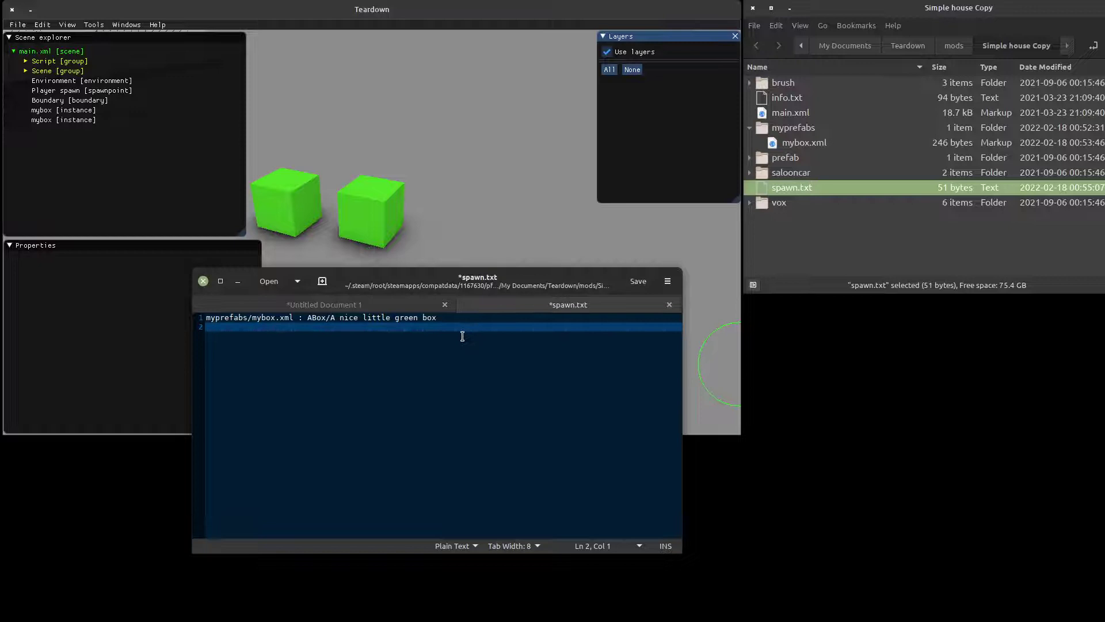
Step: Select the second mybox instance in Teardown and view its options without changing anything
left_click(95, 162)
left_click(84, 121)
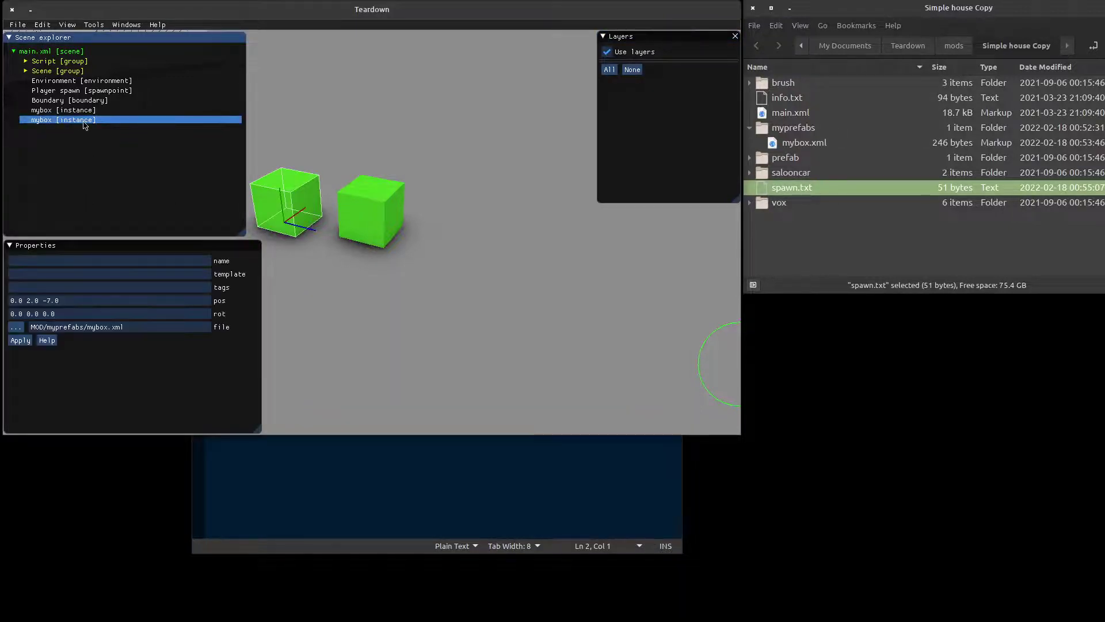
right_click(84, 122)
left_click(49, 144)
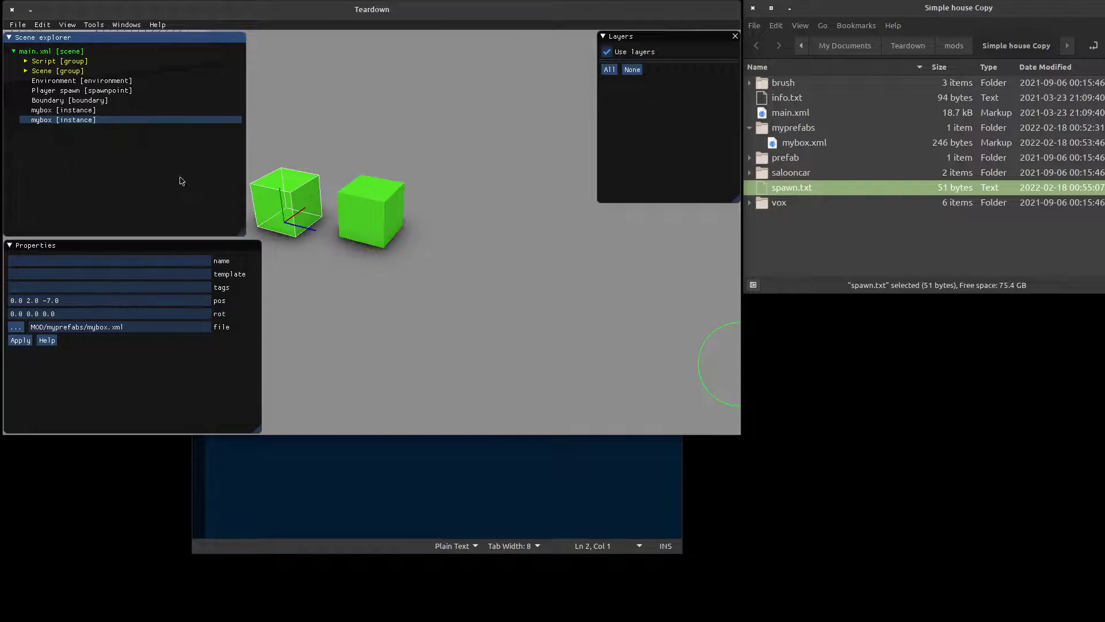
left_click(323, 481)
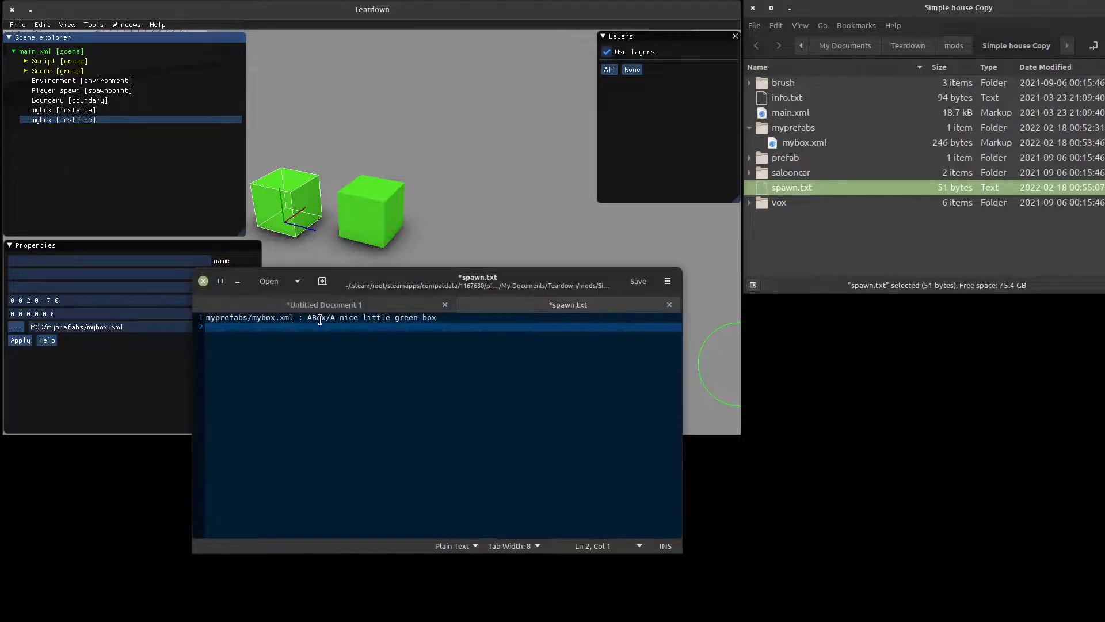
Step: Convert the second mybox instance to a group and commit it to myprefabs/mybox.xml
left_click(320, 308)
left_click(494, 308)
left_click_drag(403, 384, 189, 481, "alt")
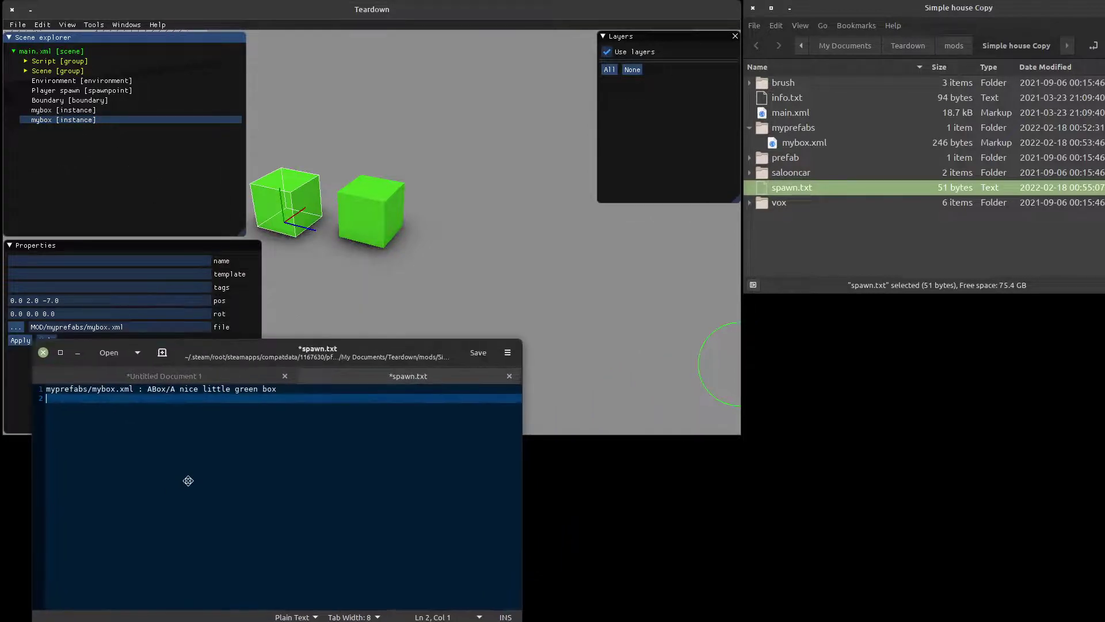
left_click_drag(522, 340, 391, 442)
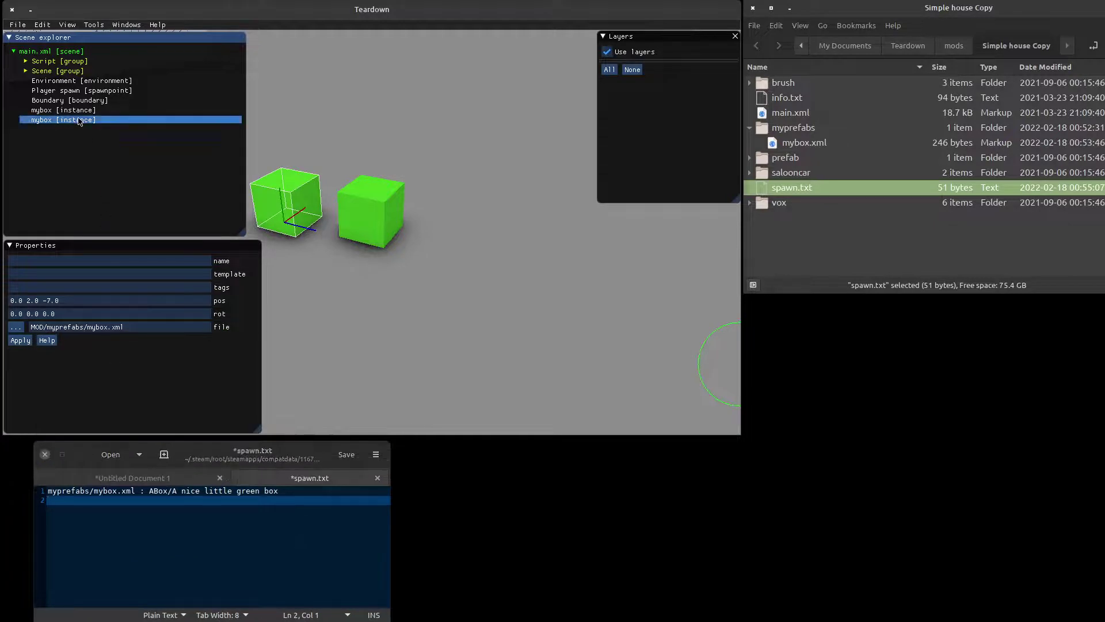
right_click(79, 121)
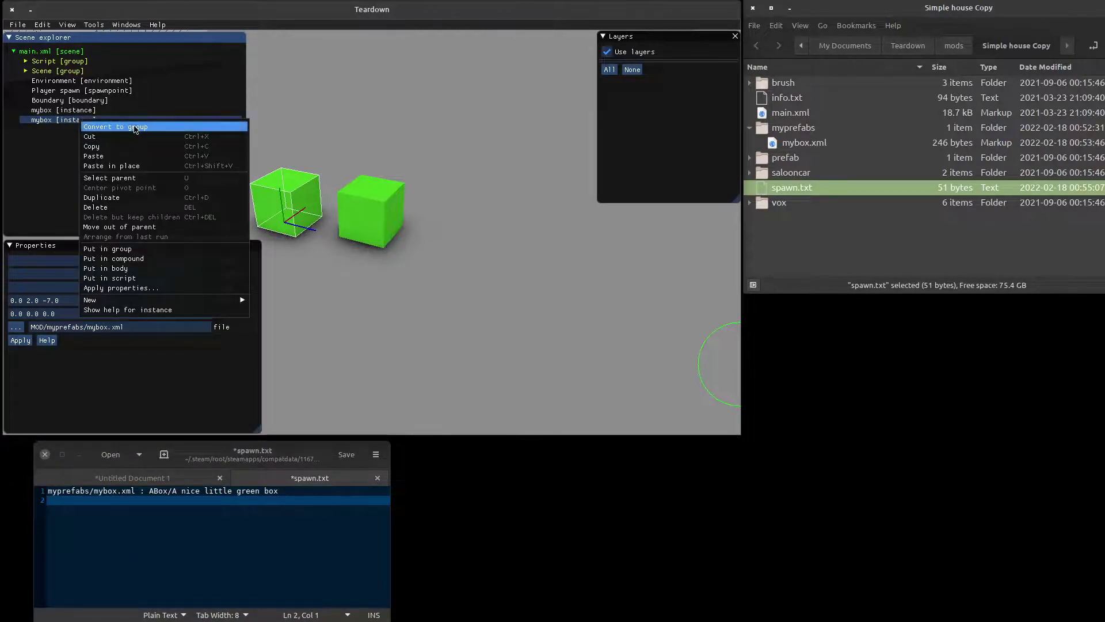
left_click(136, 127)
left_click(25, 120)
left_click(116, 129)
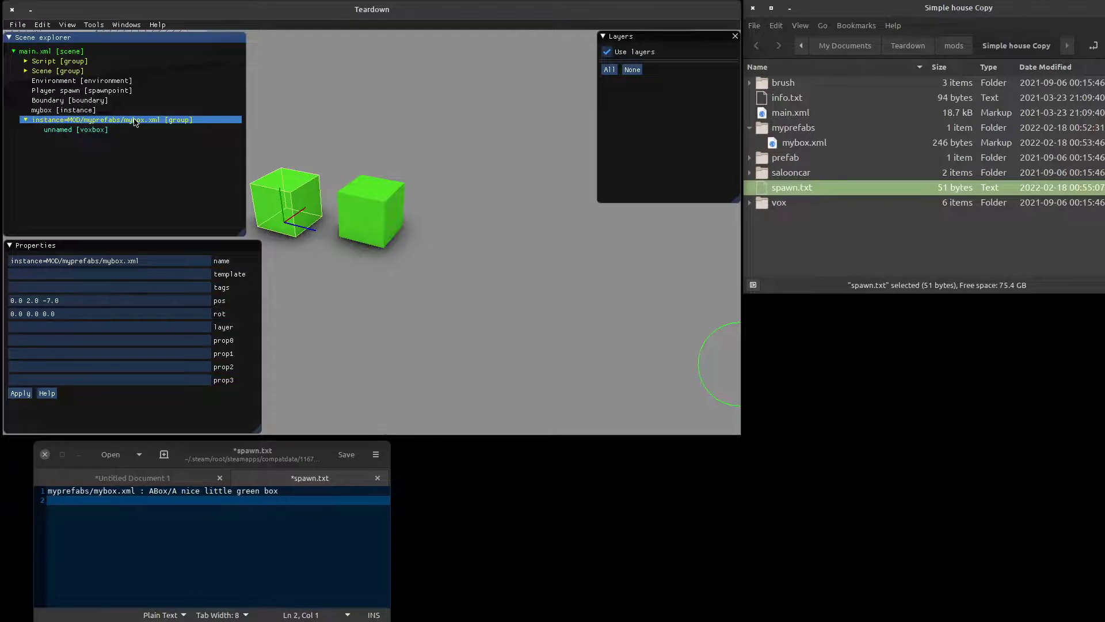
left_click(25, 120)
right_click(84, 123)
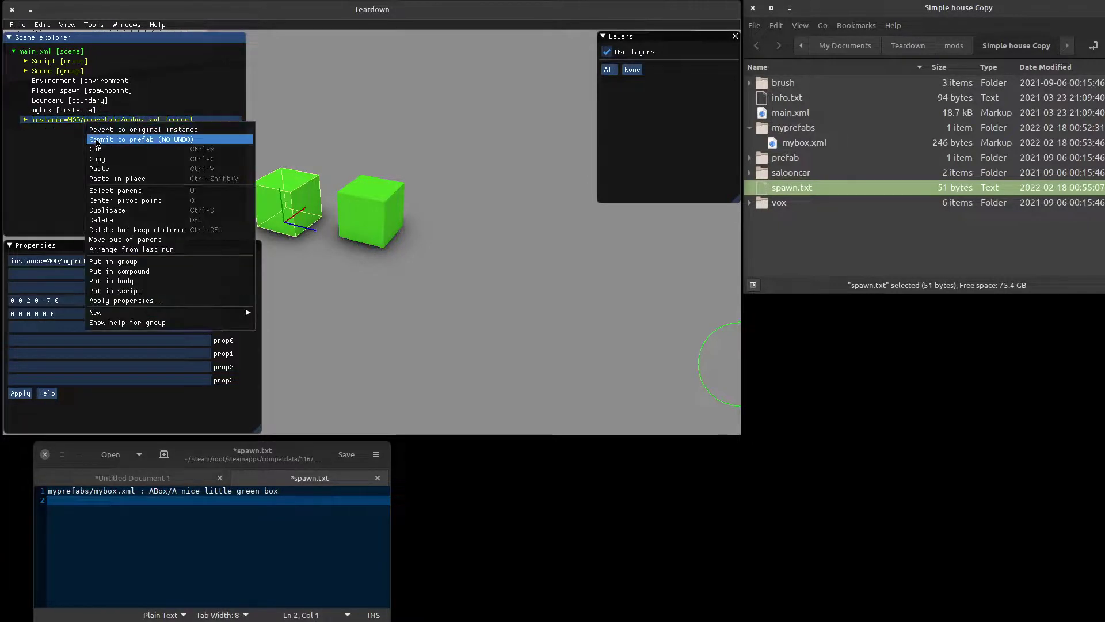
left_click(104, 140)
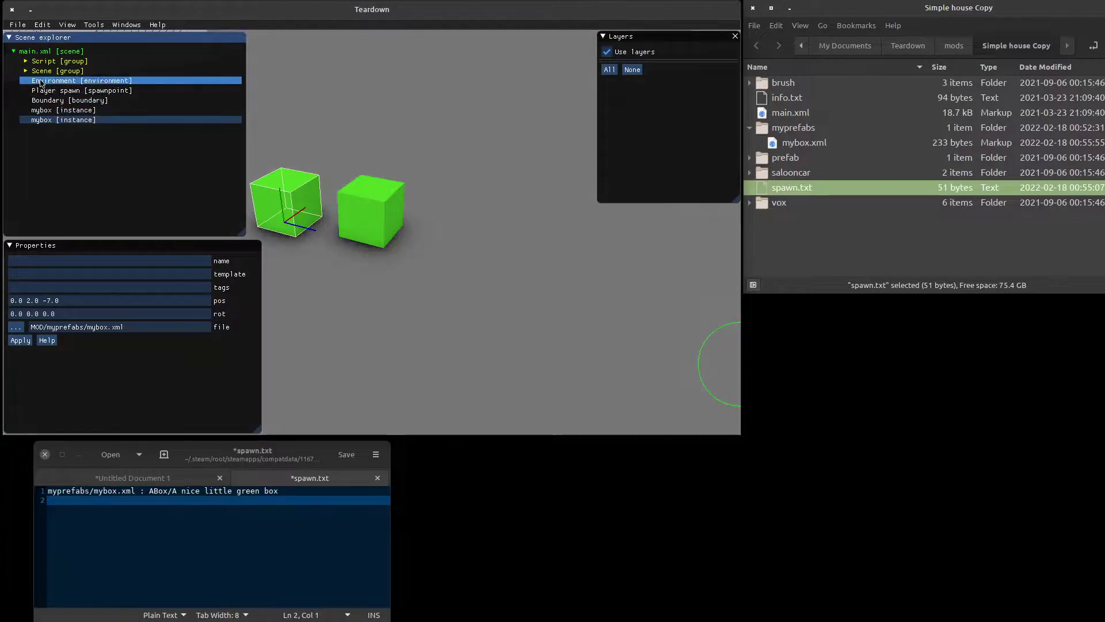
Step: Frame and zoom out on the Car group, then expand it to select the saloncar instance
double_click(40, 70)
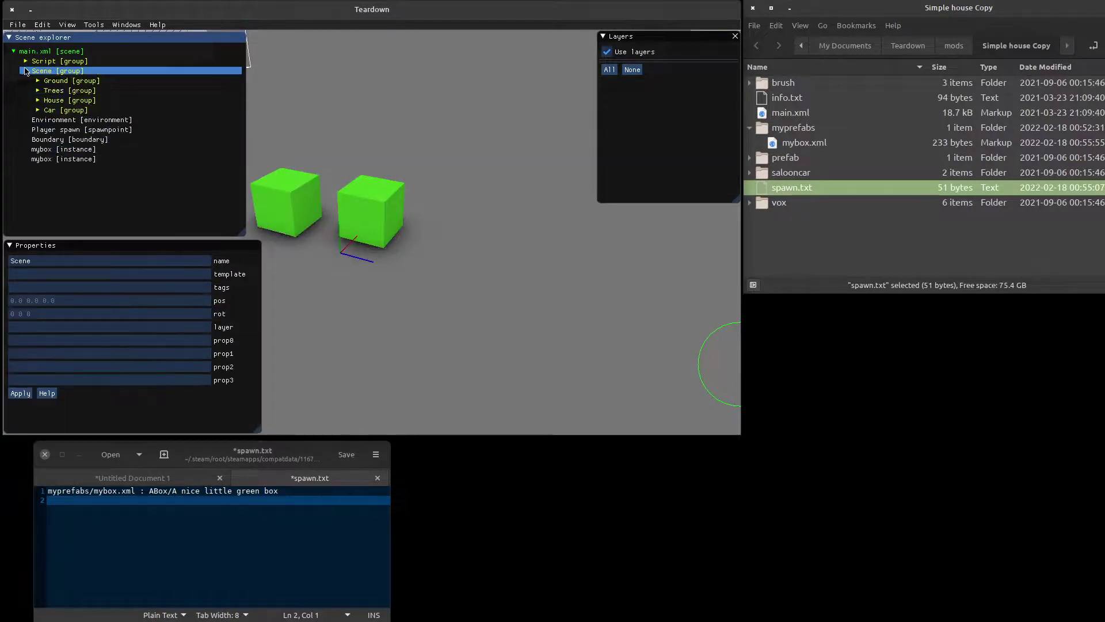
left_click(264, 194)
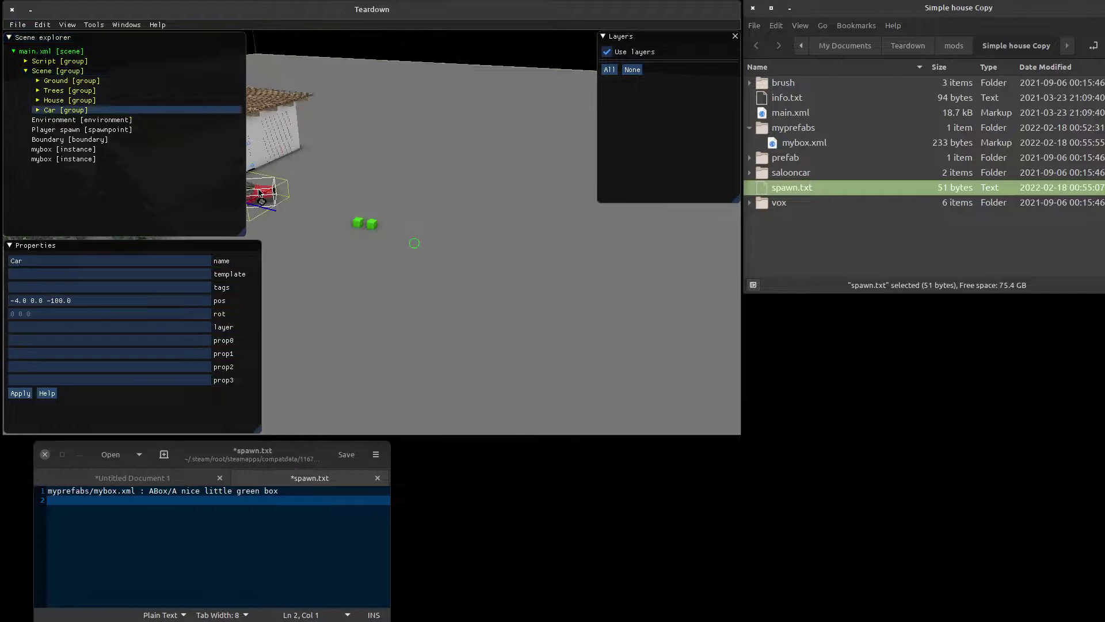
double_click(274, 194)
middle_click_drag(274, 194, 353, 262)
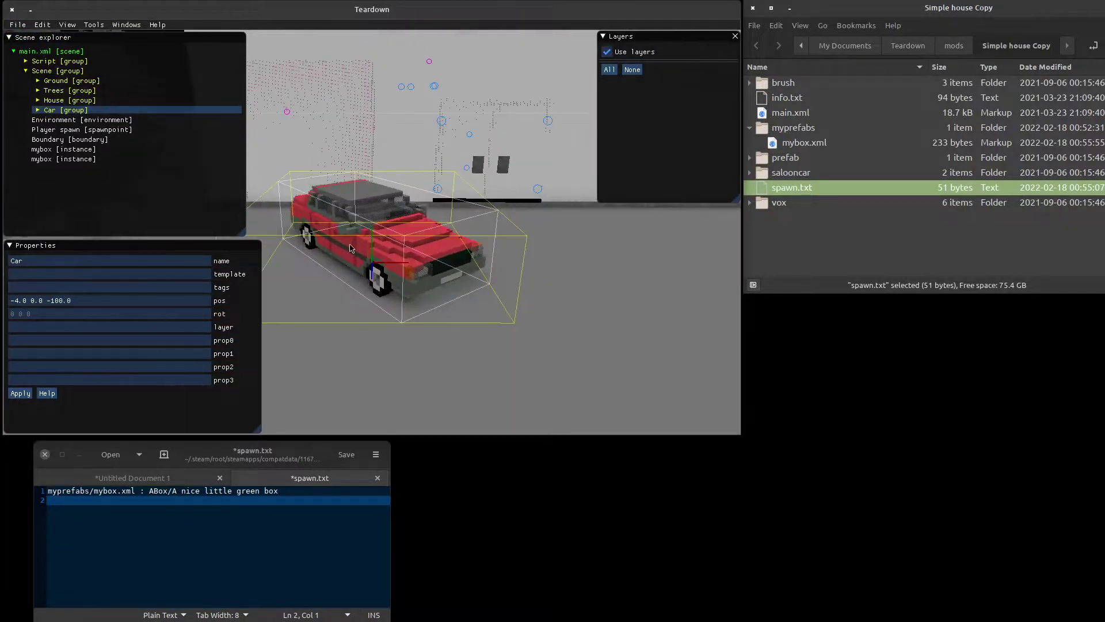
scroll(354, 262, "down", 5)
left_click(353, 262)
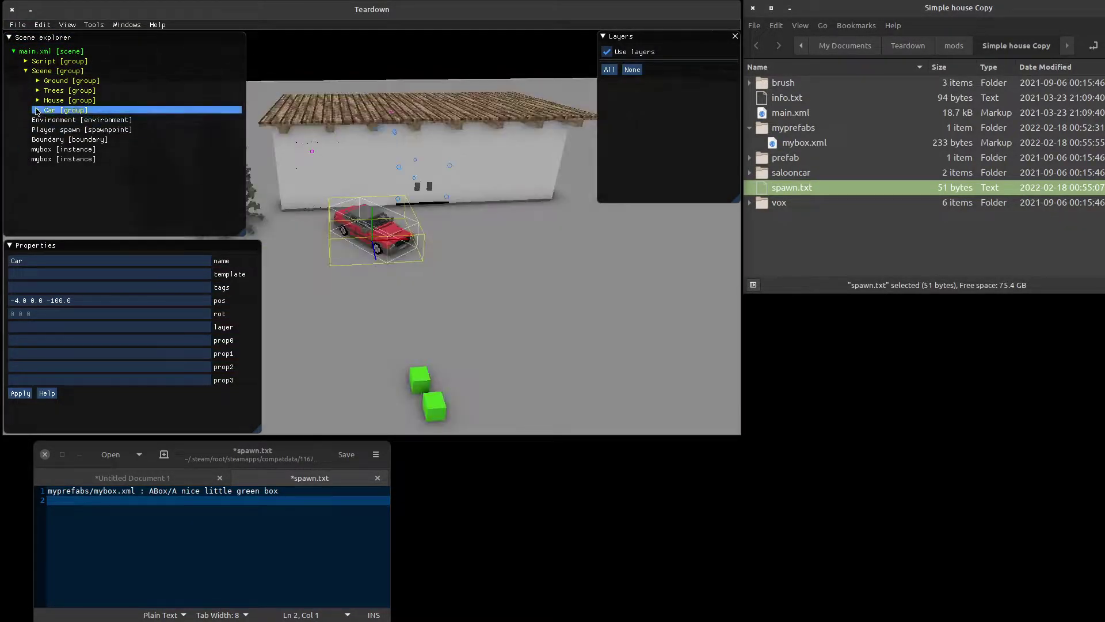
left_click(96, 120)
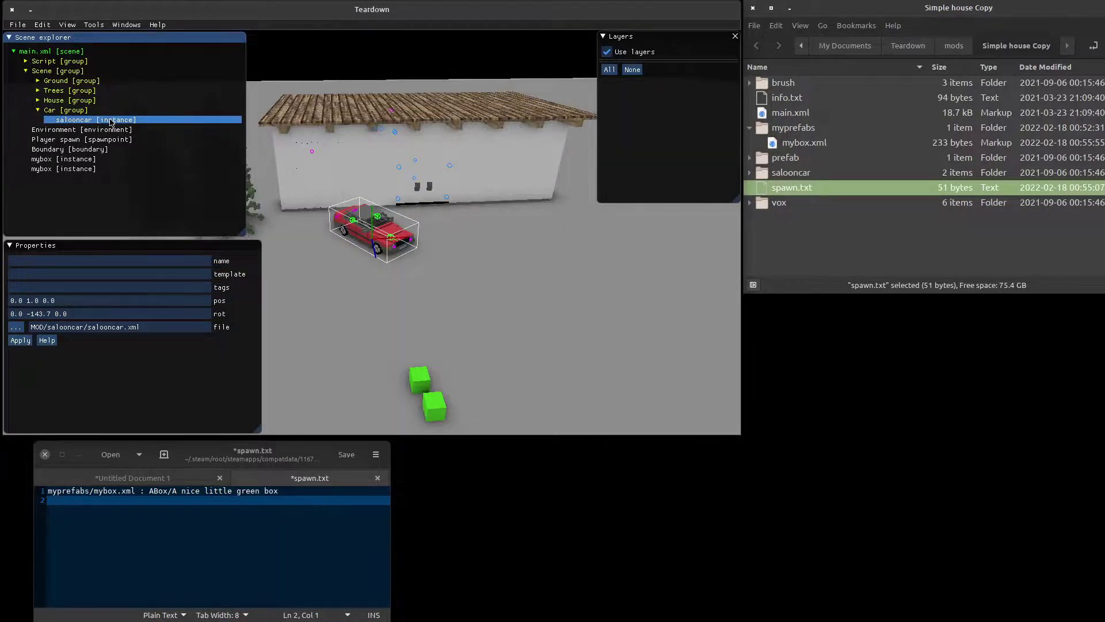
Step: Break the saloncar instance into an editable vehicle and move it to the scene's top level
right_click(44, 118)
left_click(68, 129)
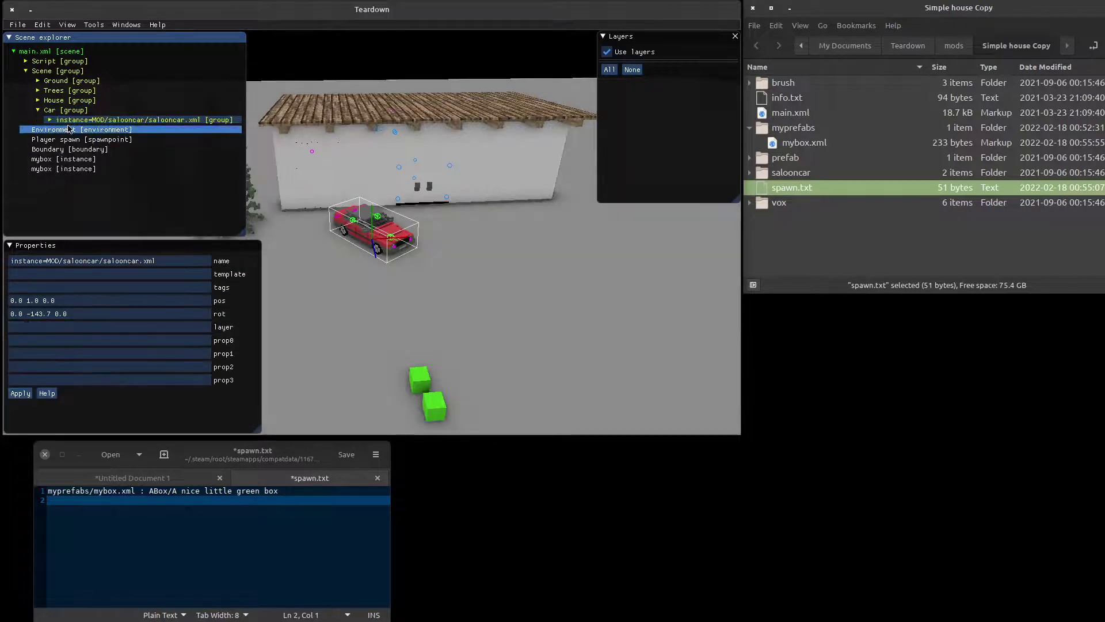
left_click(50, 120)
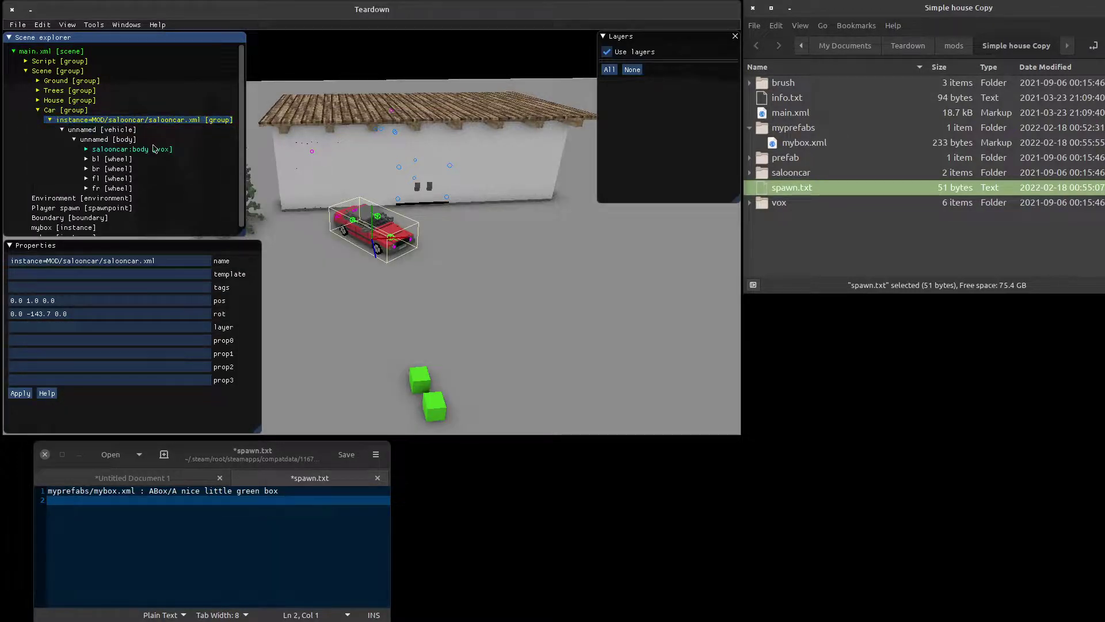
right_click(89, 121)
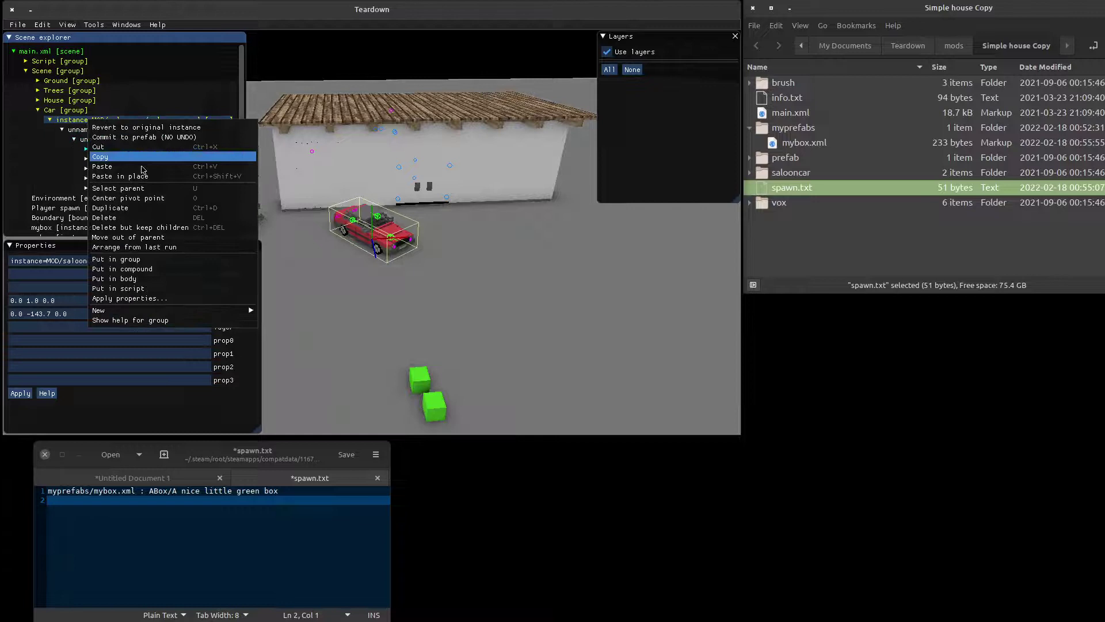
left_click(156, 228)
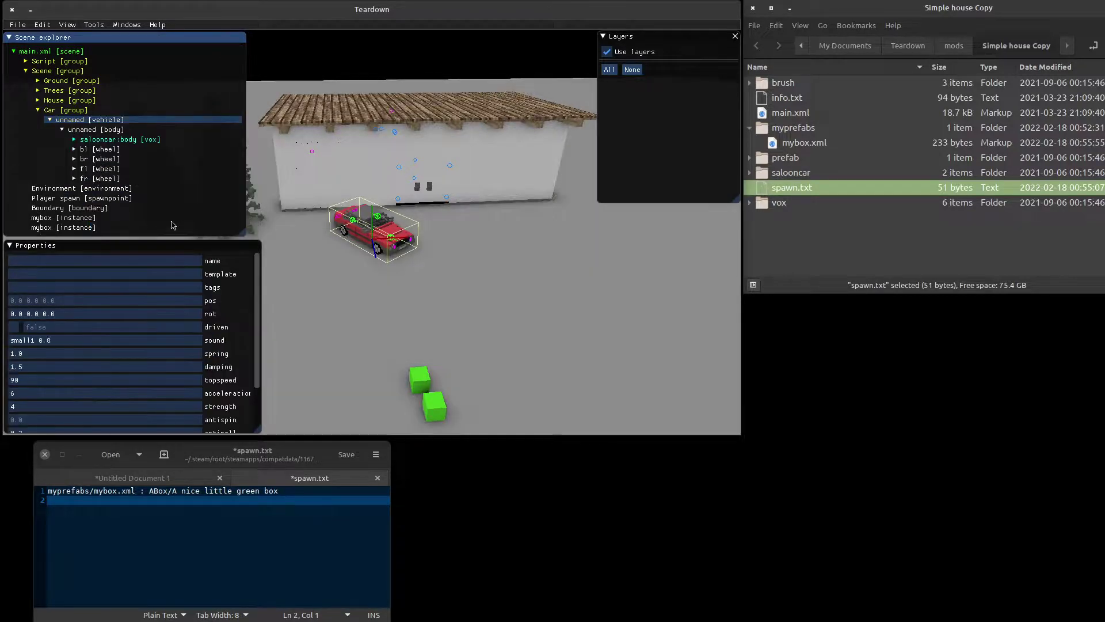
key("Delete")
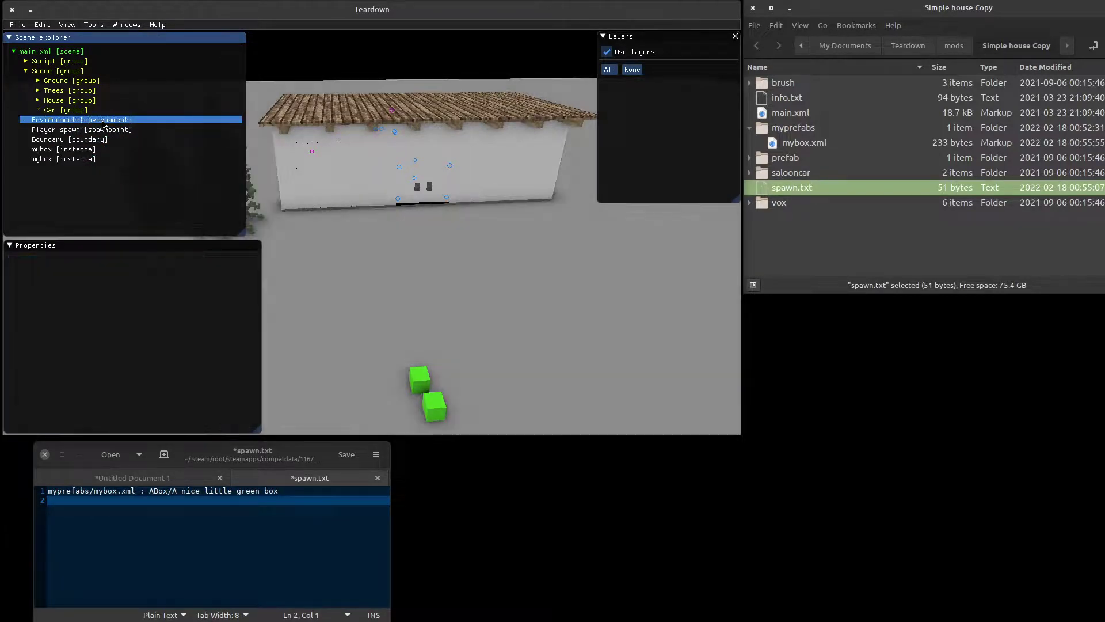
left_click(50, 53)
key("ctrl+z")
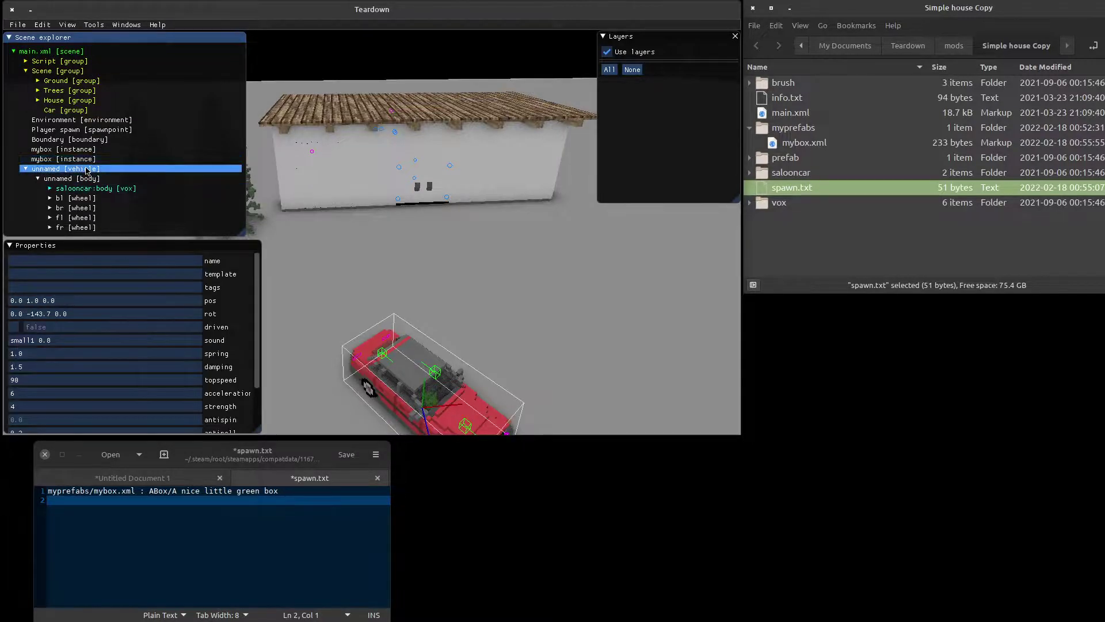
left_click(25, 169)
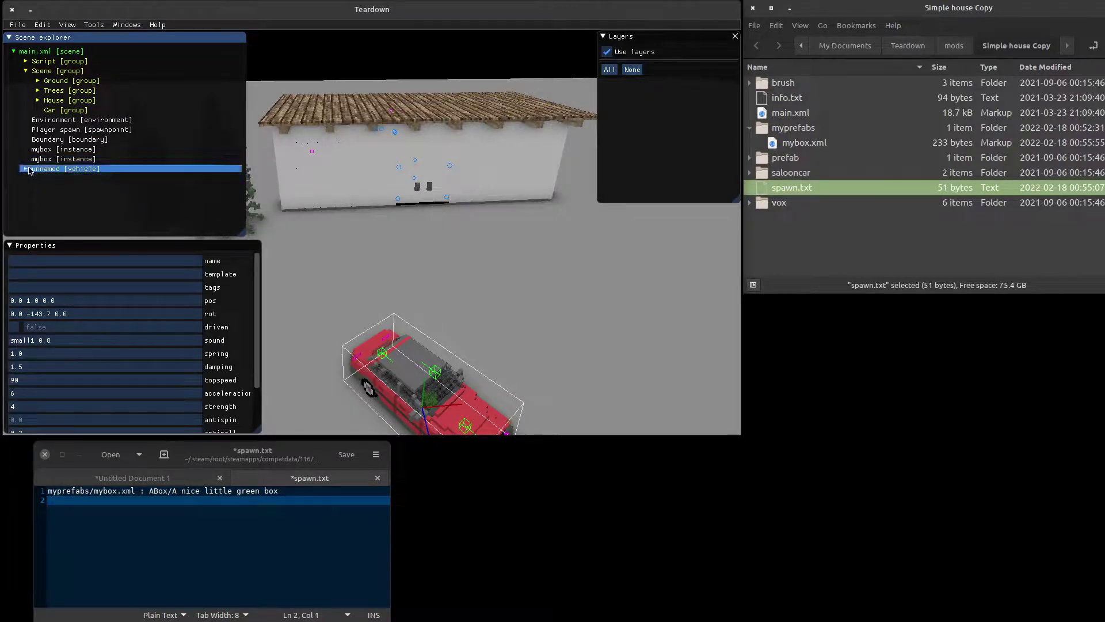
Step: Delete both mybox instances and expand the unnamed vehicle to show its body and wheels
left_click(84, 151)
key("Delete")
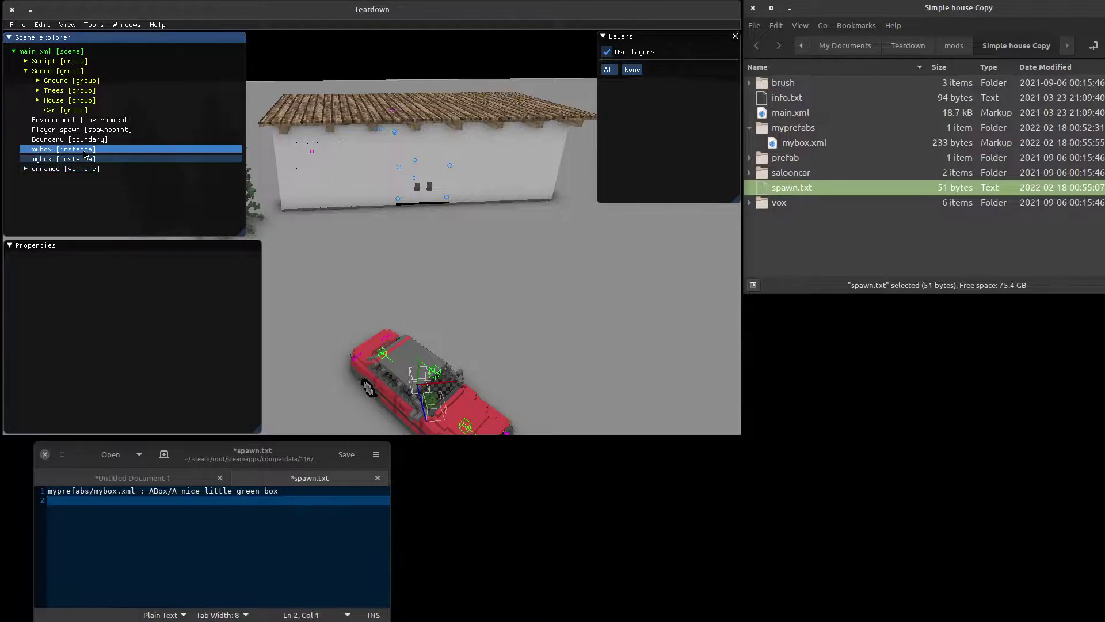
left_click(68, 151)
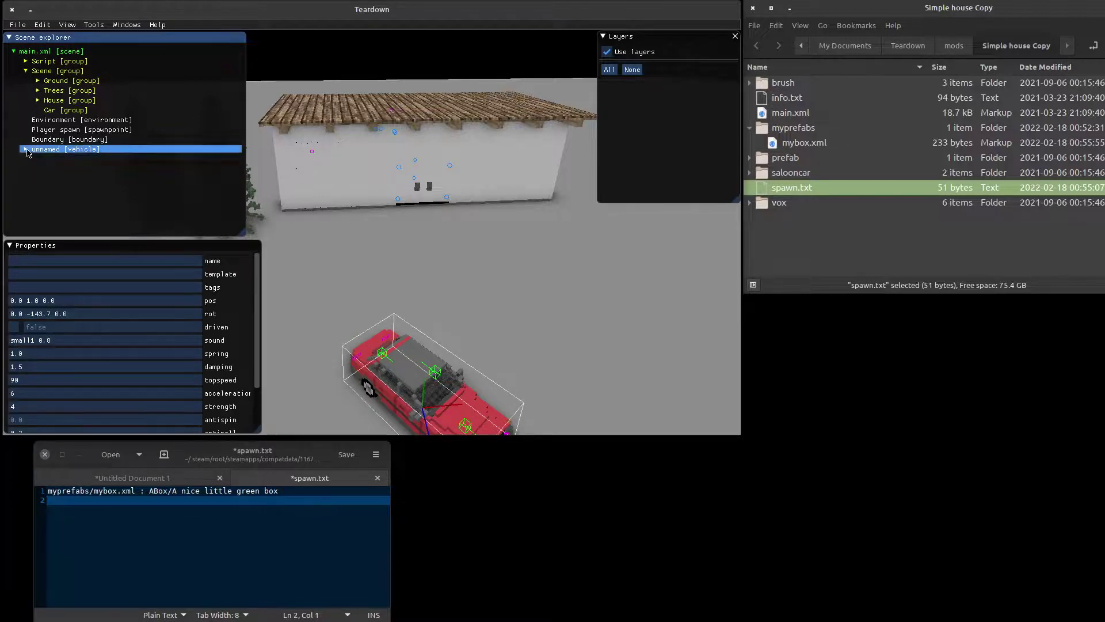
double_click(69, 151)
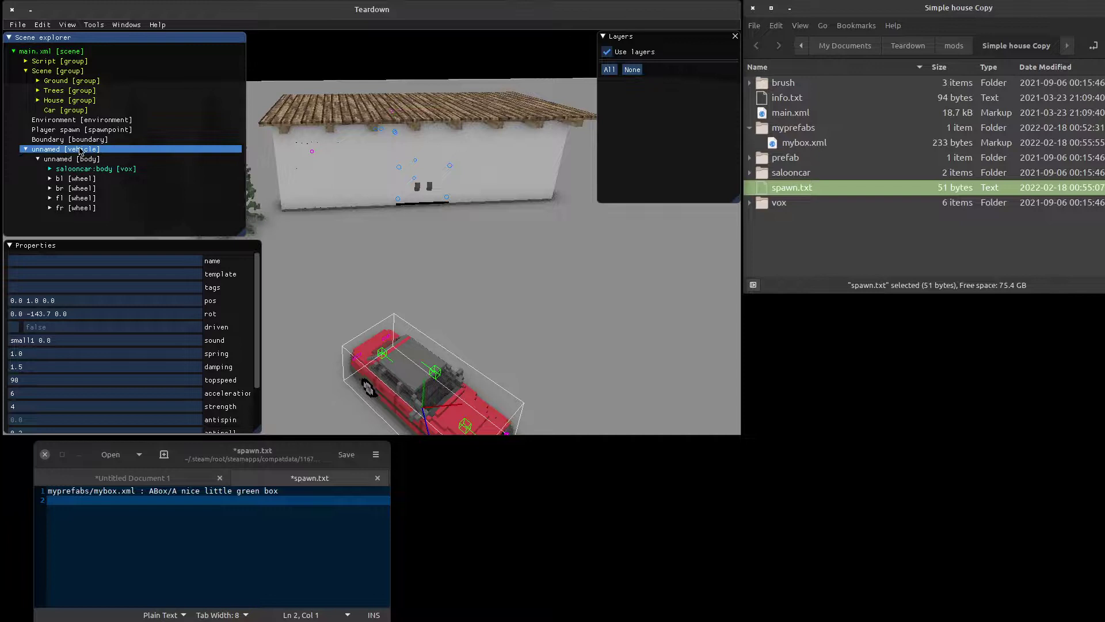
key("Up")
key("Up")
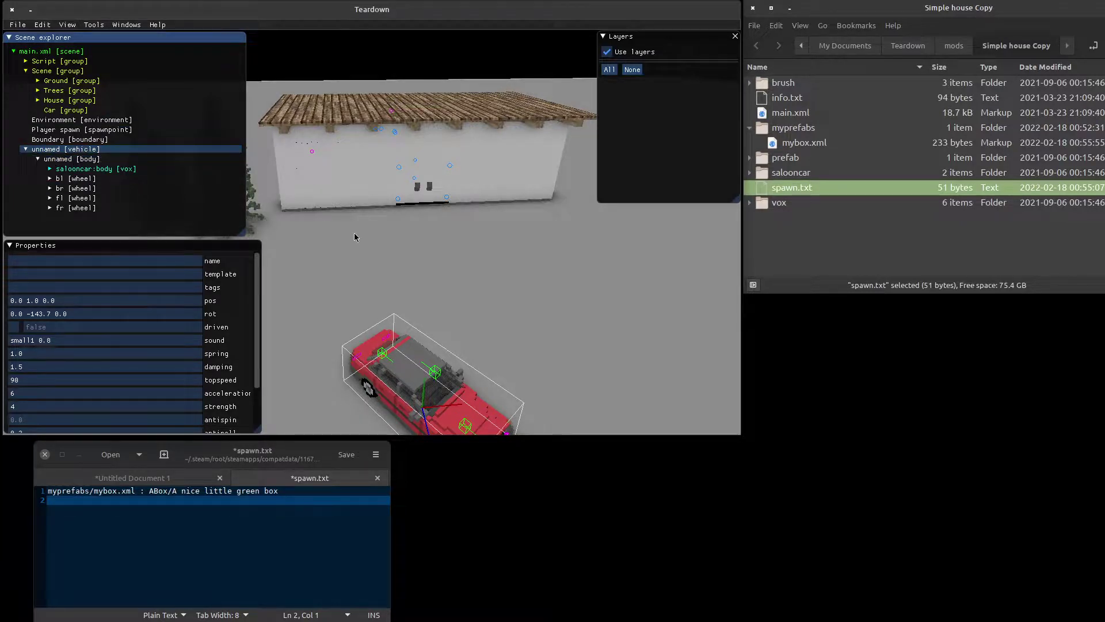
Step: Wrap the vehicle in a group and save it as the new prefab myprefabs/mycar.xml
key("f")
mouse_move(353, 306)
middle_mouse_down()
mouse_move(454, 309)
mouse_move(228, 205)
middle_mouse_up()
right_click(96, 151)
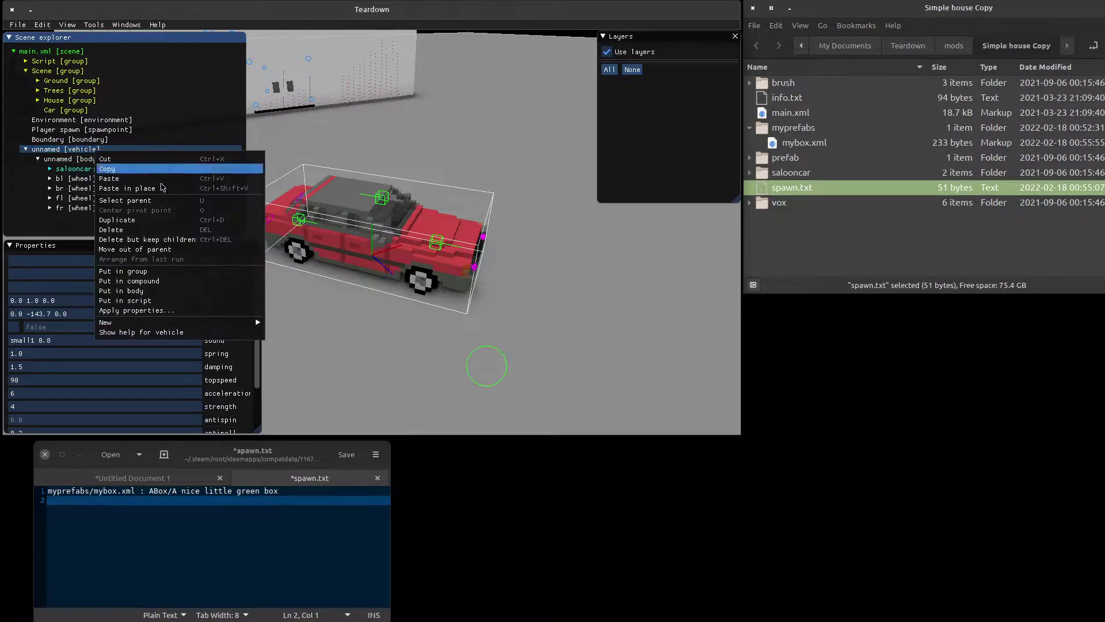
left_click(168, 271)
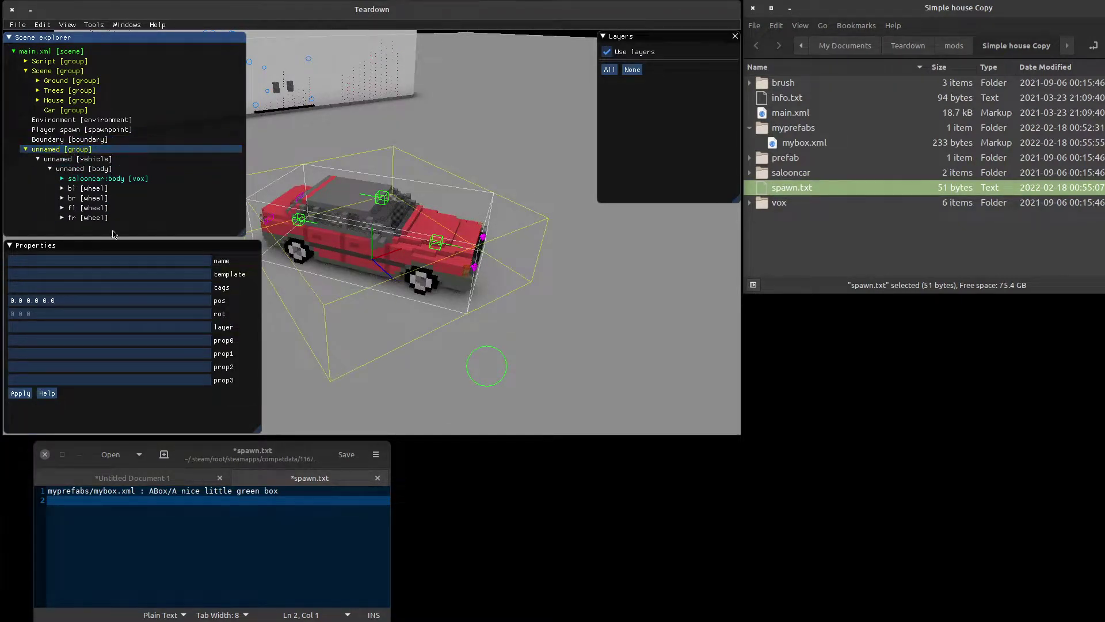
right_click(88, 152)
left_click(139, 162)
type("myprefabs/mycar.xml")
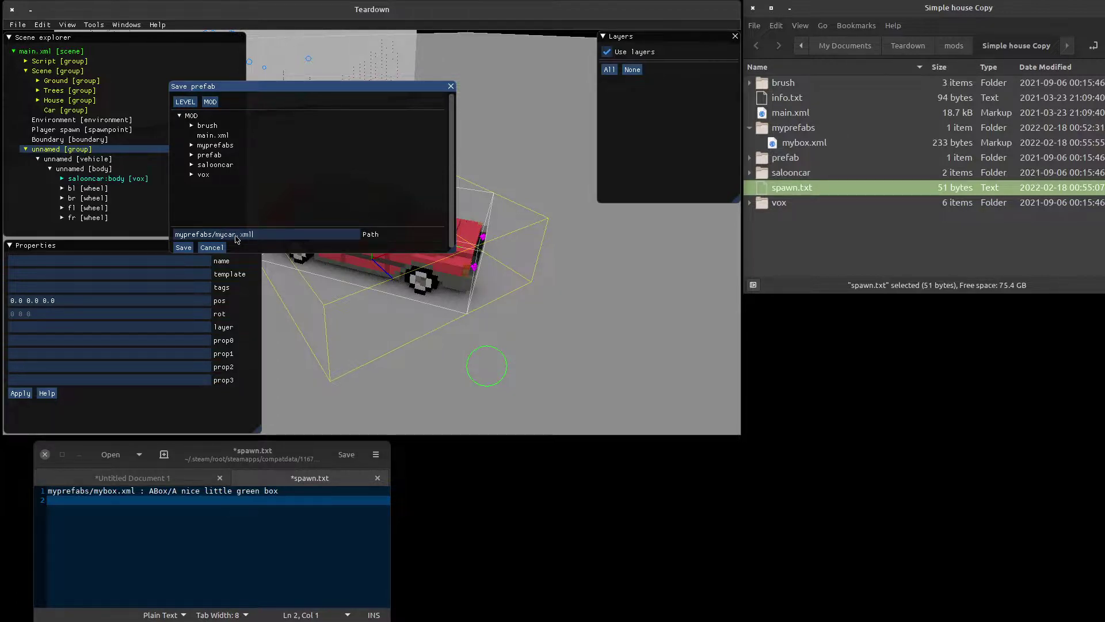
left_click(183, 247)
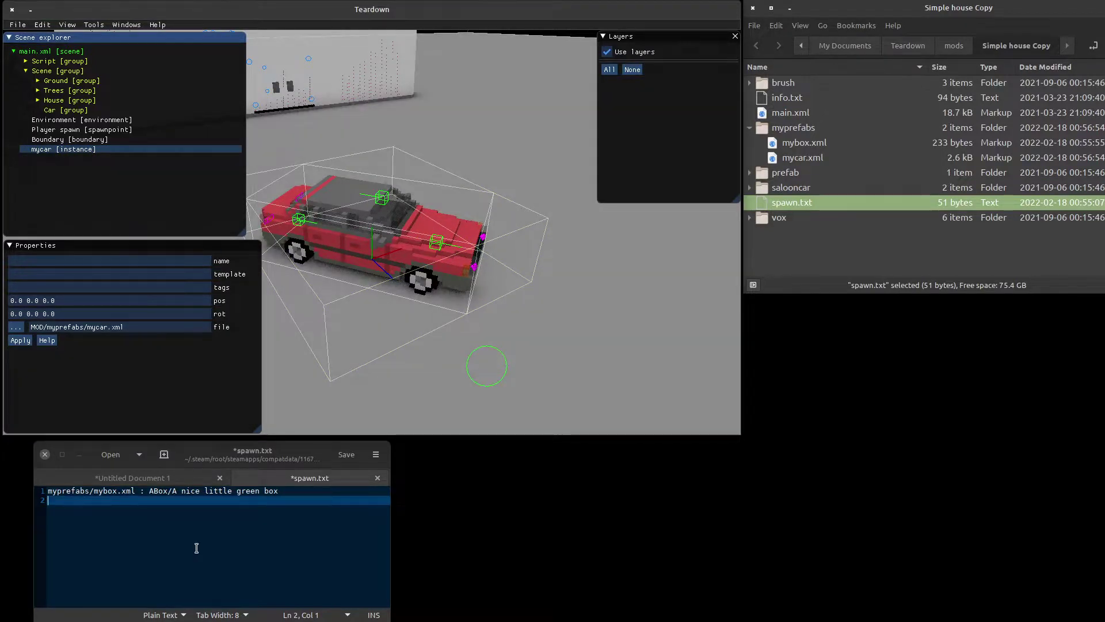
Step: Add line 2 'myprefabs/mycar.xml : ABox/Car red' to spawn.txt and save it
left_click(264, 524)
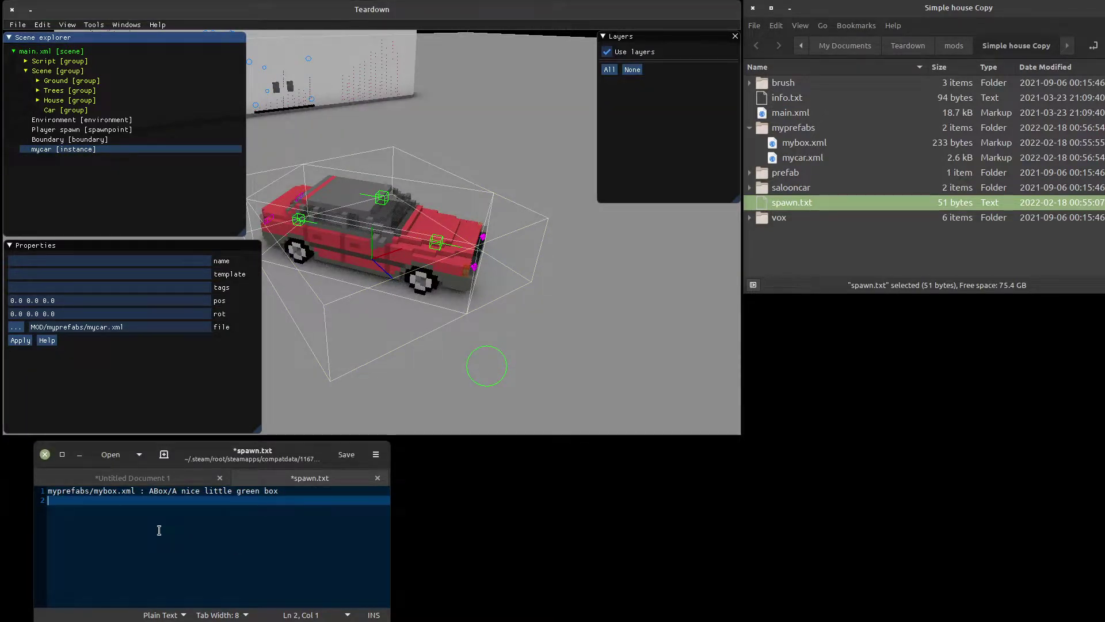
type("myprefabs/mybox.xml : ABox/A nice little green box")
key("Right")
key("Right")
key("Right")
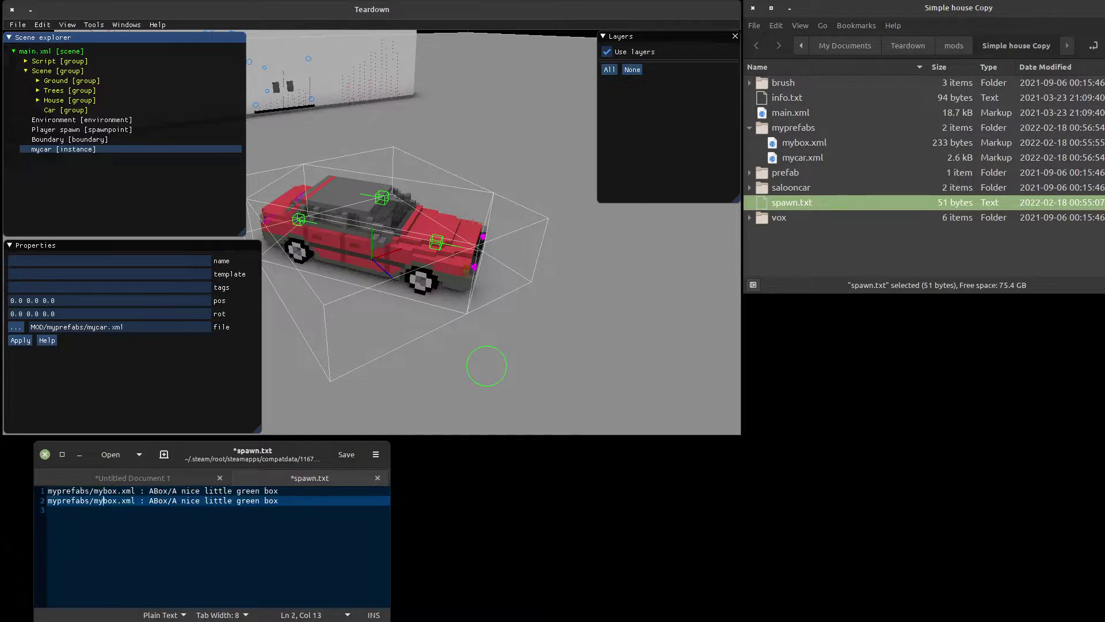
key("shift+Right")
key("shift+Right")
key("shift+Right")
type("cat")
key("shift+End")
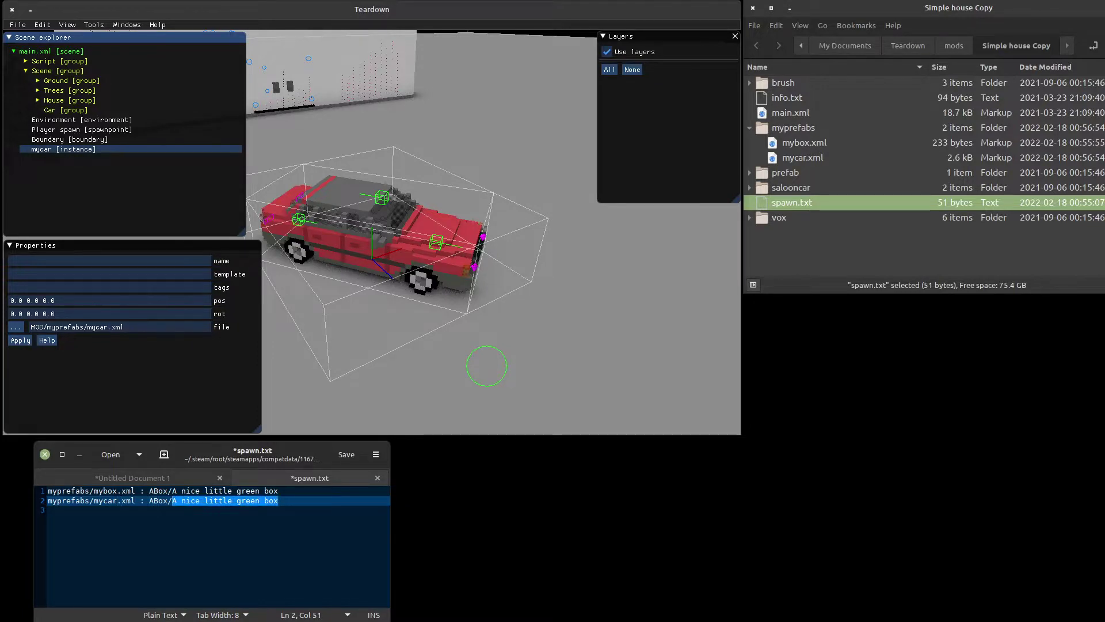
type("C")
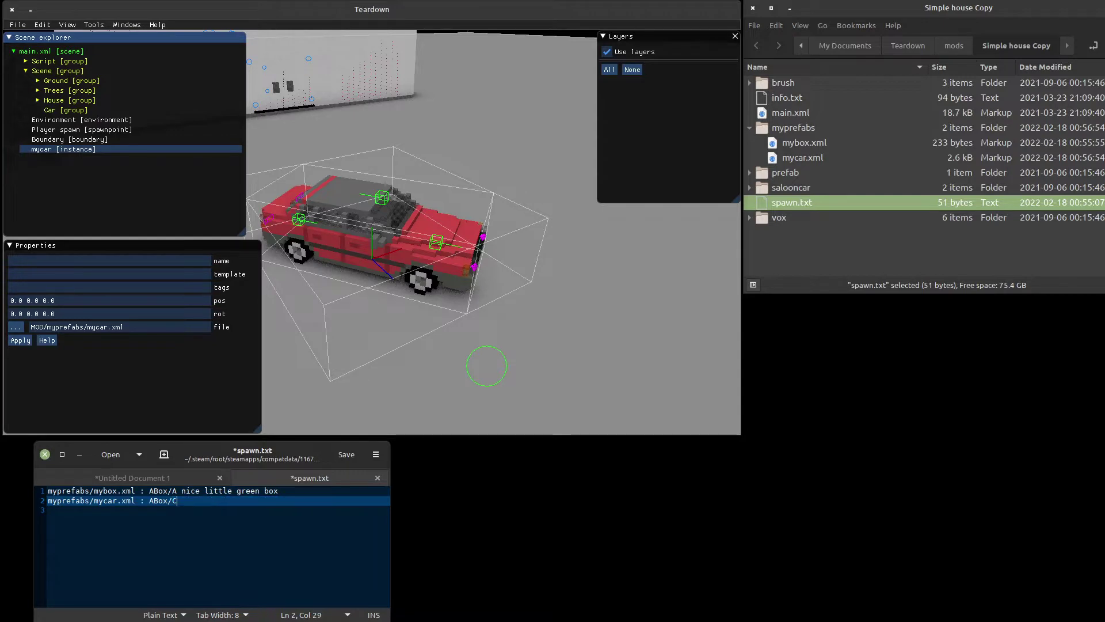
type("ar red")
key("ctrl+s")
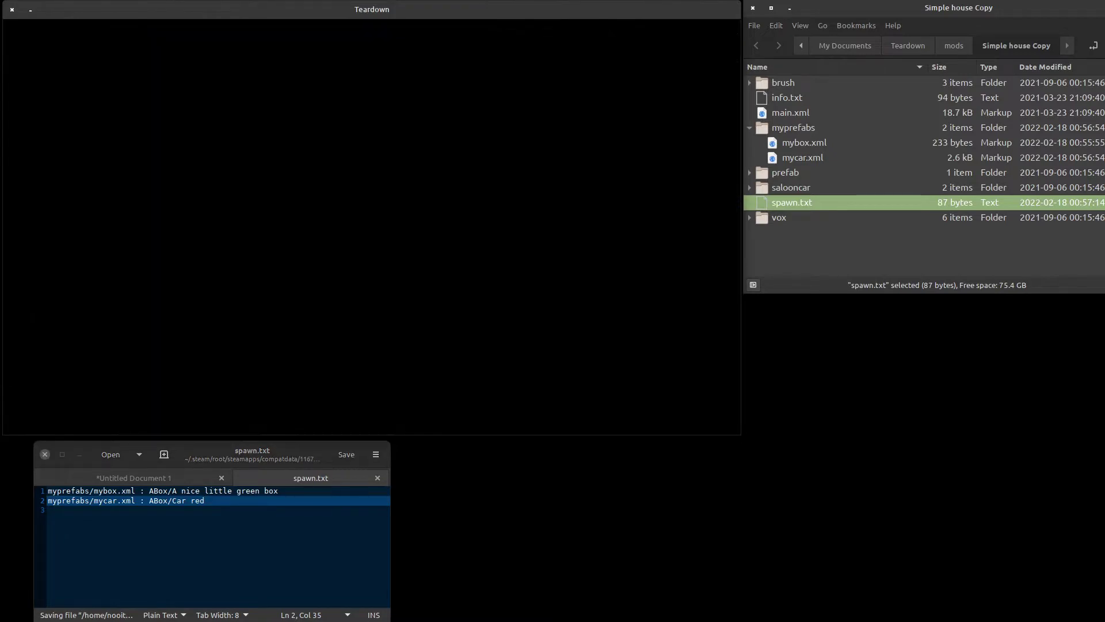
Step: Spawn Car red from ABox, then reopen the spawn menu showing both ABox items
key("Tab")
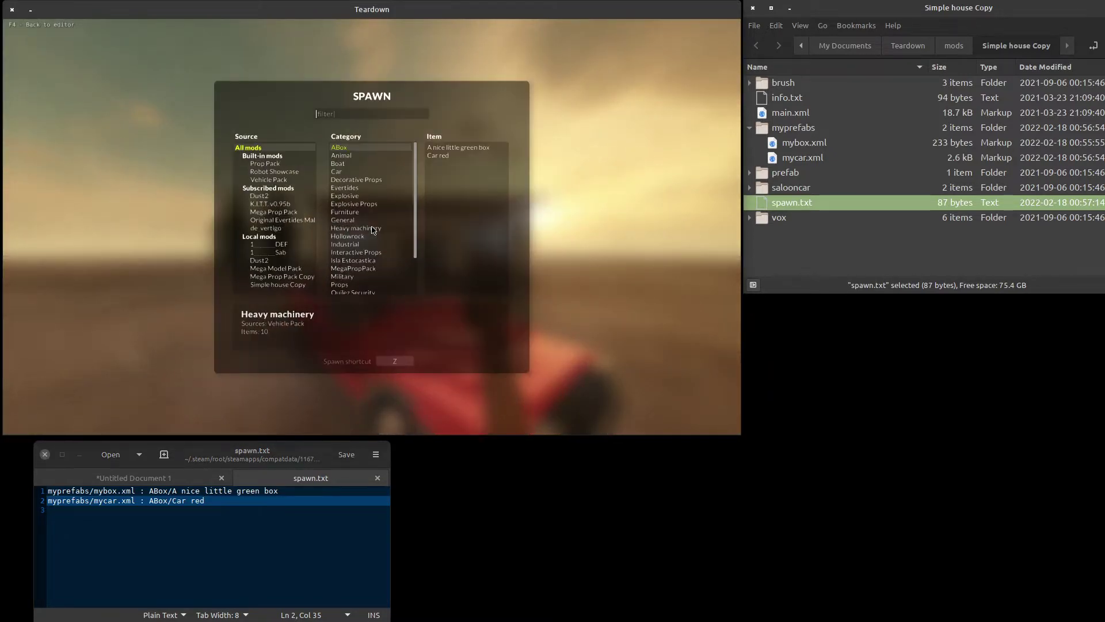
left_click(455, 149)
left_click(372, 227)
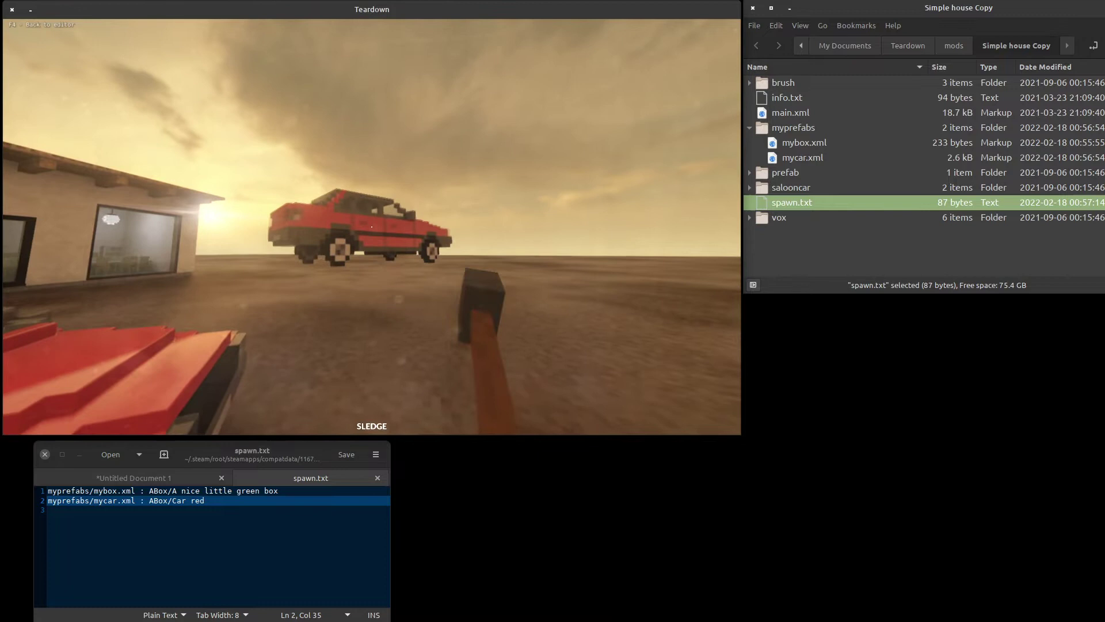
key("Tab")
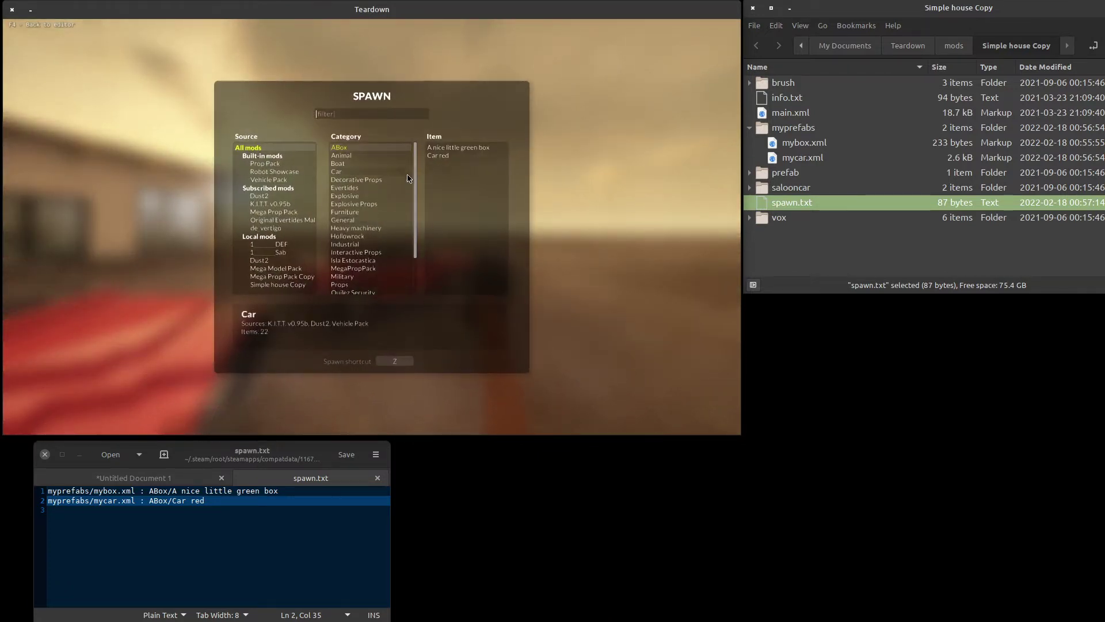